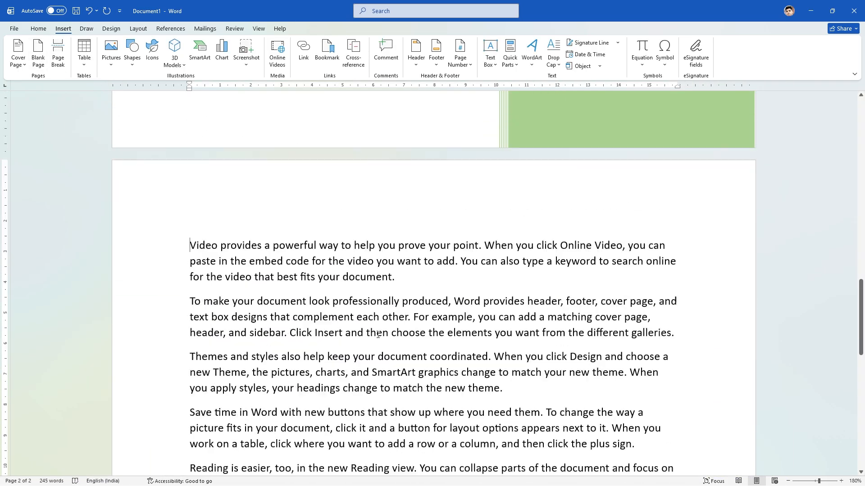
Insert page breaks at two points in the sample body text.
scroll(378, 349, "down", 3)
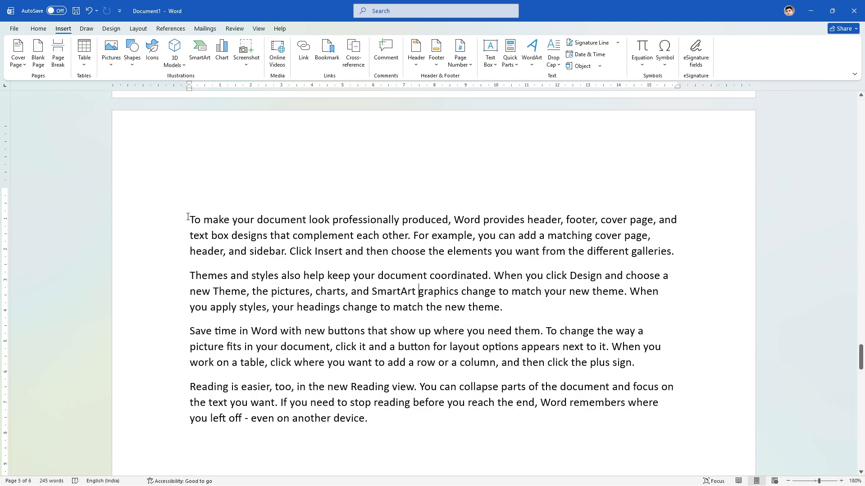
left_click_drag(189, 220, 677, 254)
left_click(356, 347)
key("ctrl+Return")
scroll(357, 297, "down", 10)
left_click(504, 237)
key("ctrl+Return")
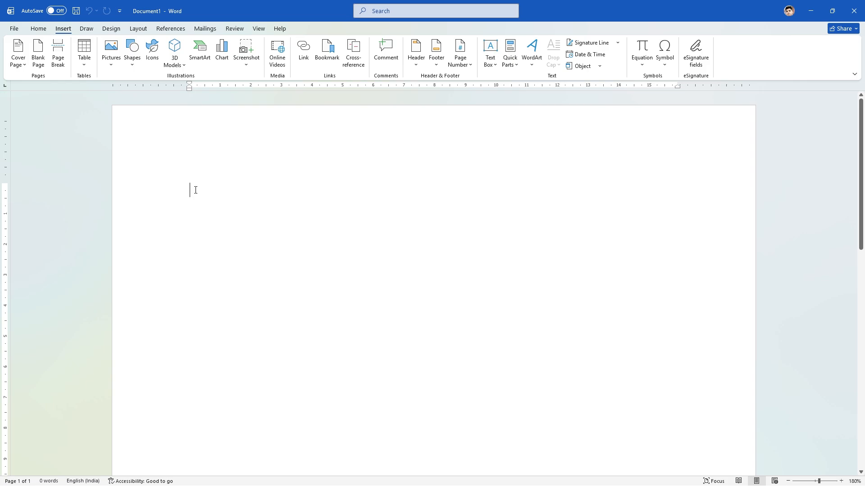
Fill the blank document with sample paragraphs using =rand() and place the cursor in the second paragraph.
type("=rand()")
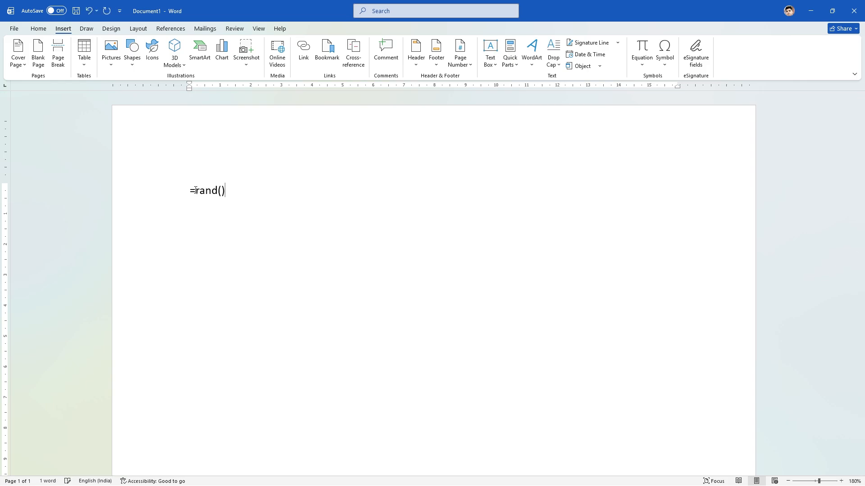
key("Return")
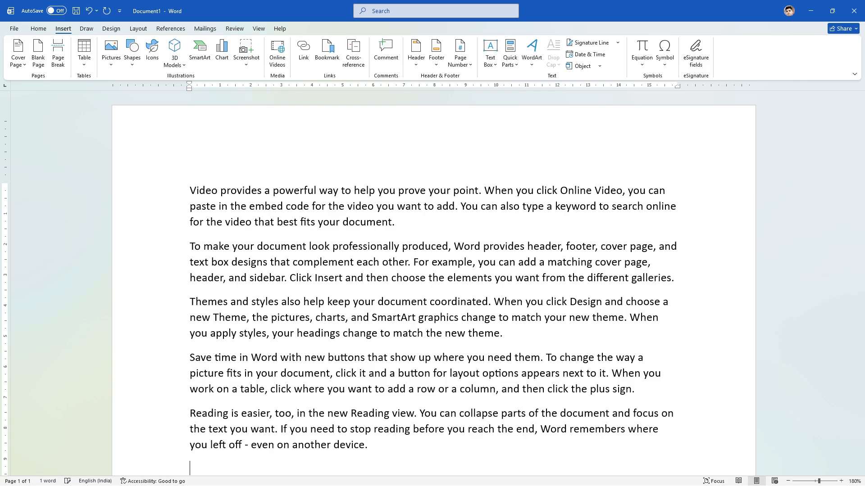
left_click(261, 253)
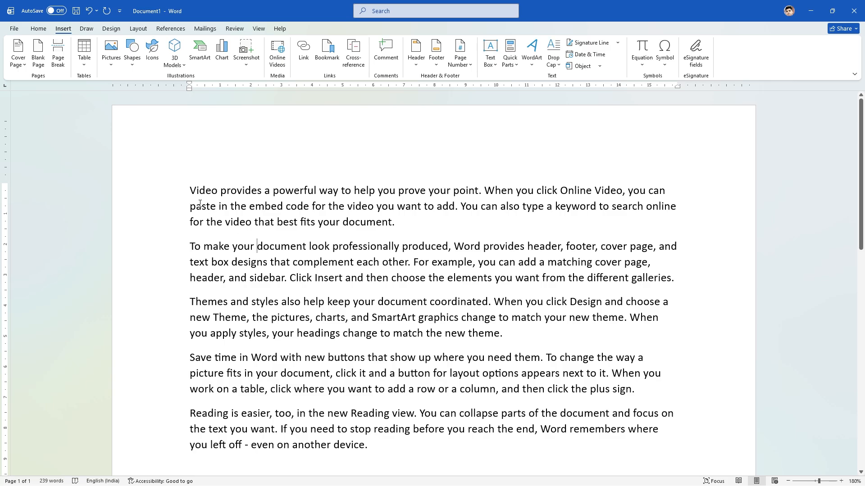
Insert the built-in Motion cover page.
left_click(26, 65)
left_click(25, 68)
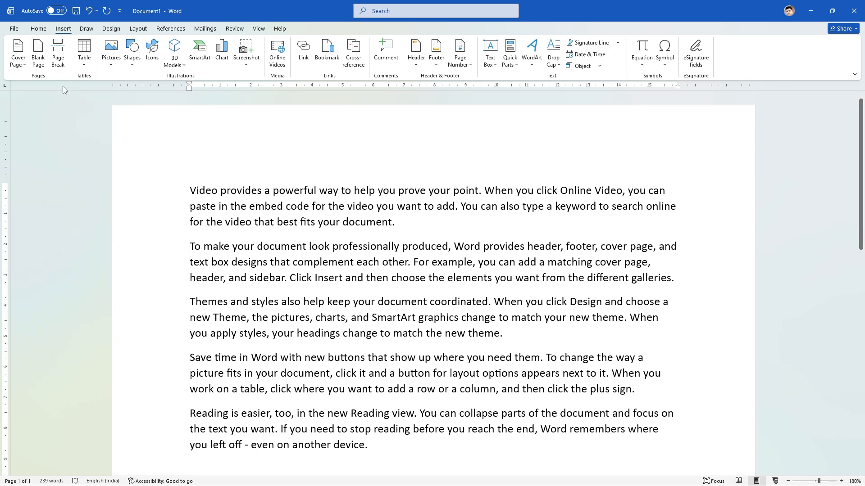
left_click(25, 68)
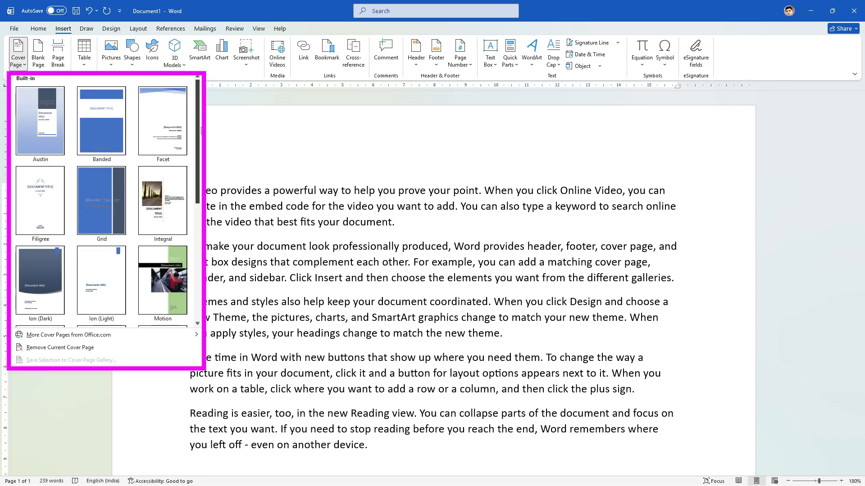
mouse_move(200, 129)
left_mouse_down()
mouse_move(198, 242)
mouse_move(209, 127)
left_mouse_up()
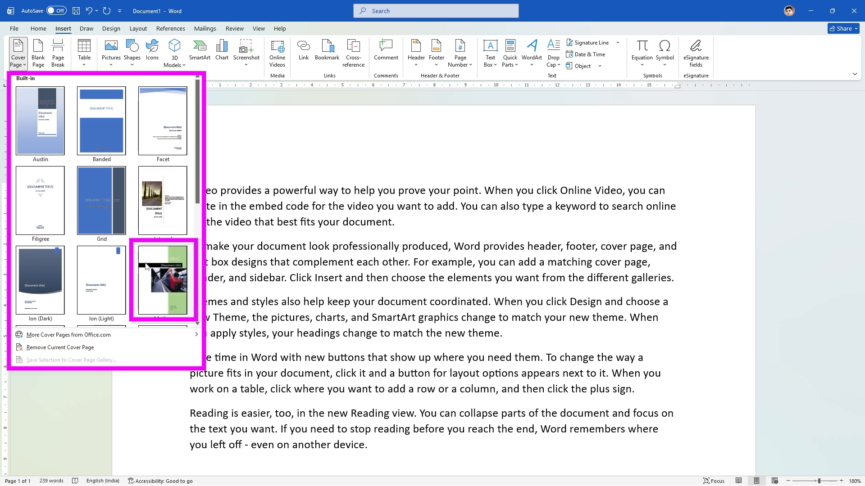
left_click(156, 281)
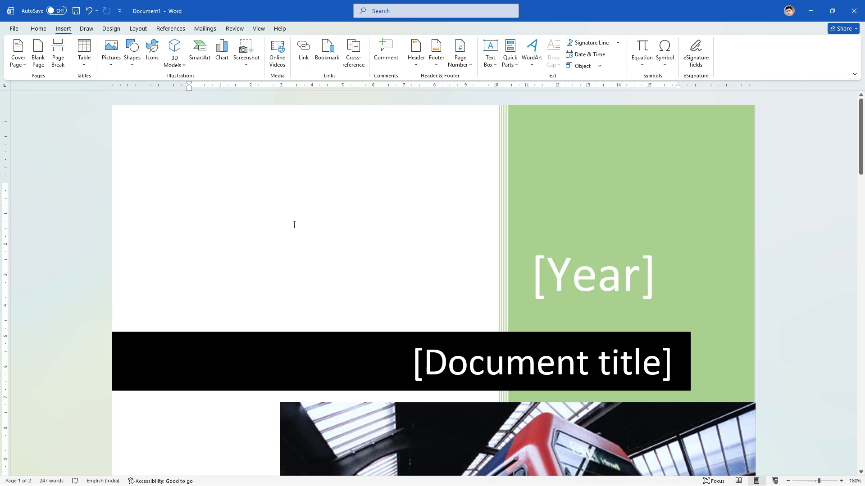
Examine the inserted cover page's placeholders and picture, and the body text page that follows it.
scroll(344, 270, "down", 5)
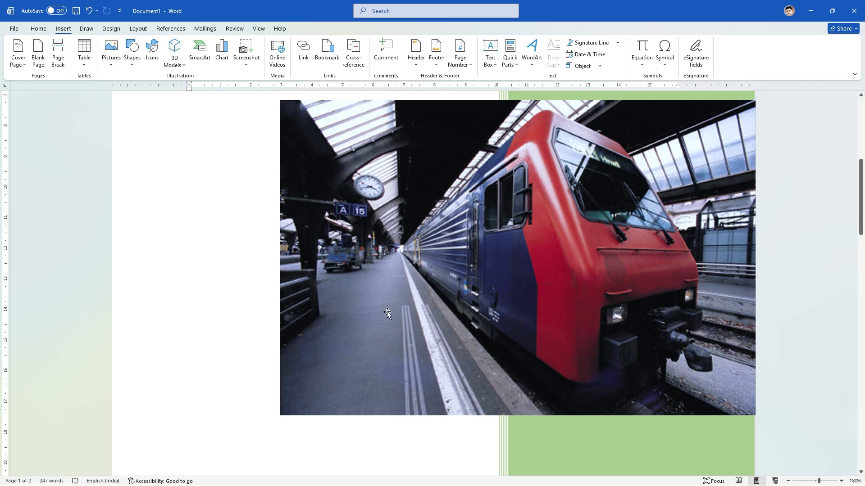
scroll(406, 315, "down", 8)
scroll(407, 317, "down", 2)
scroll(508, 367, "up", 5)
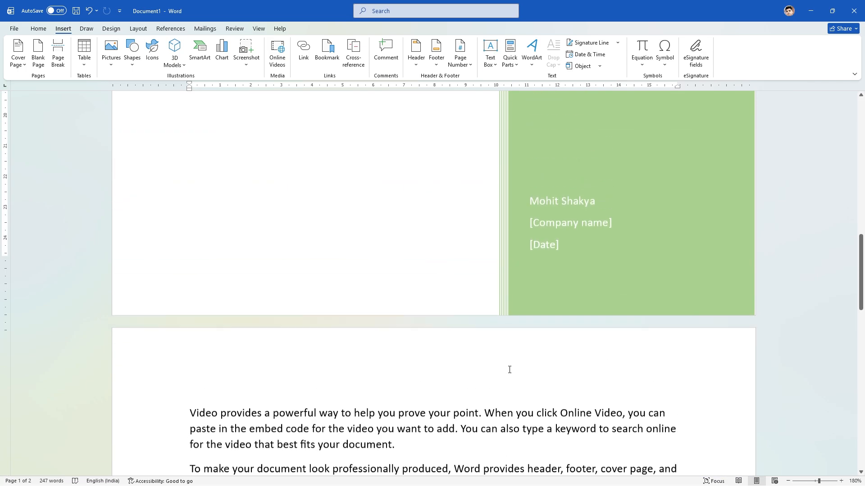
scroll(417, 313, "down", 9)
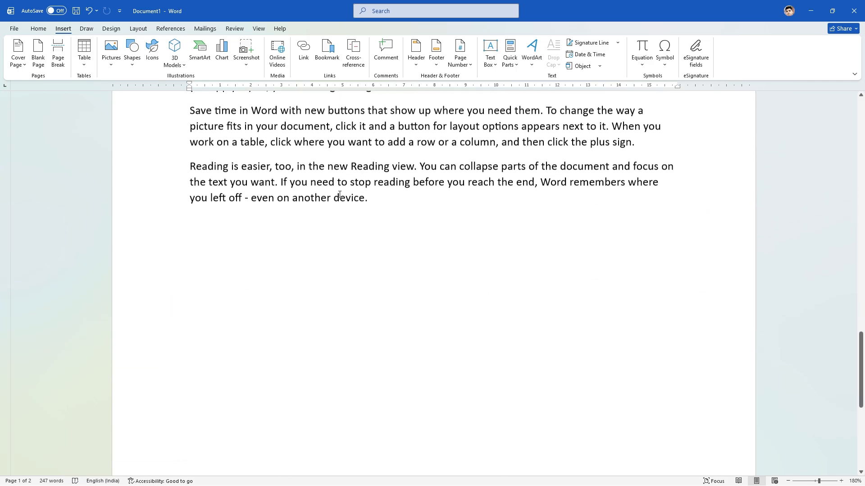
scroll(397, 320, "up", 3)
scroll(401, 333, "up", 15)
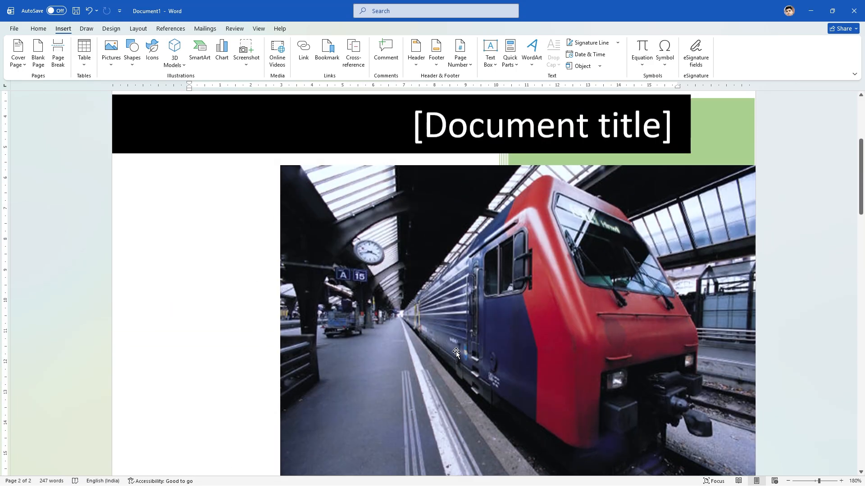
scroll(413, 306, "up", 4)
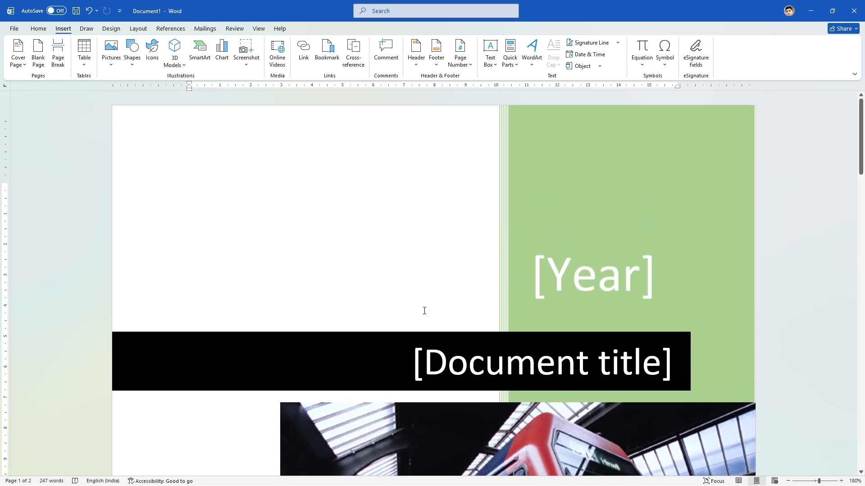
scroll(469, 269, "down", 6)
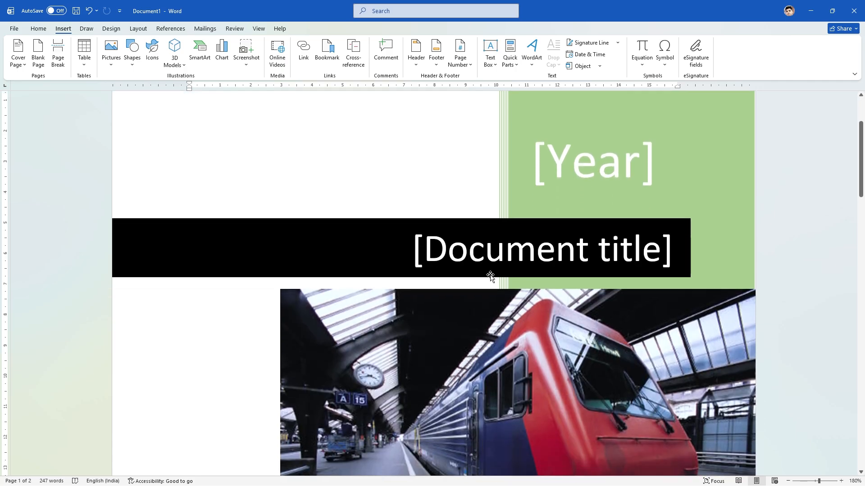
scroll(490, 279, "up", 5)
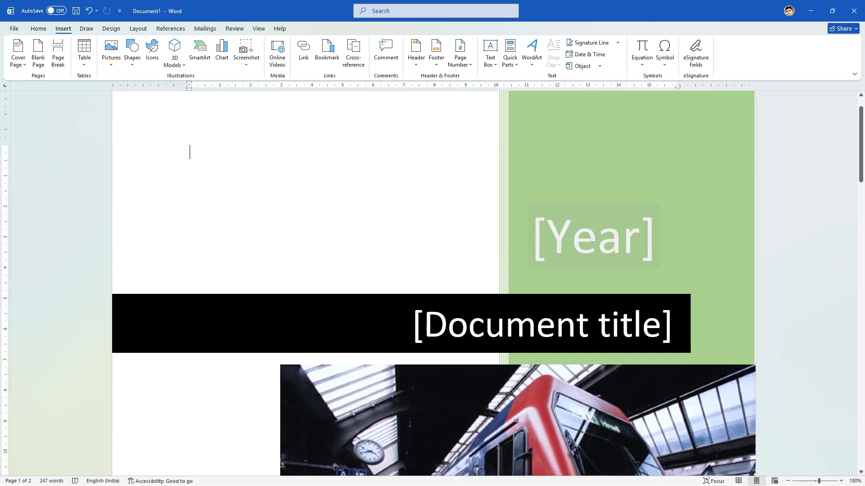
Set the cover page's year to 2026 and its document title to CCC.
left_click(590, 243)
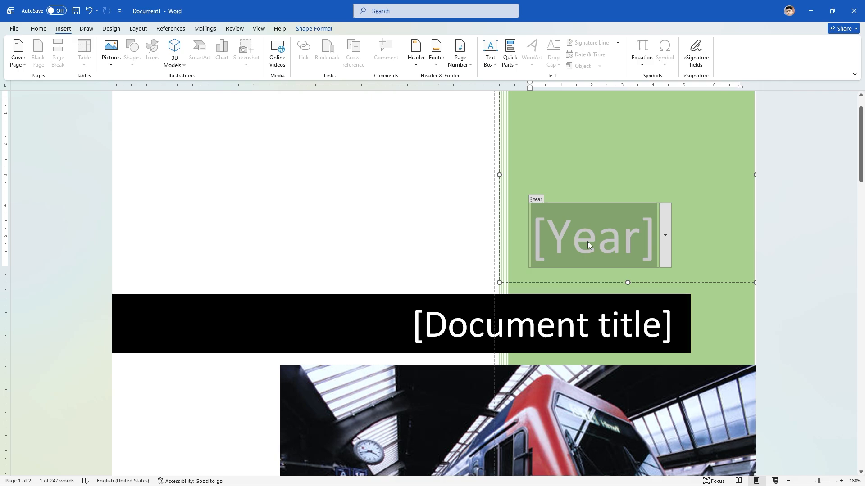
type("20")
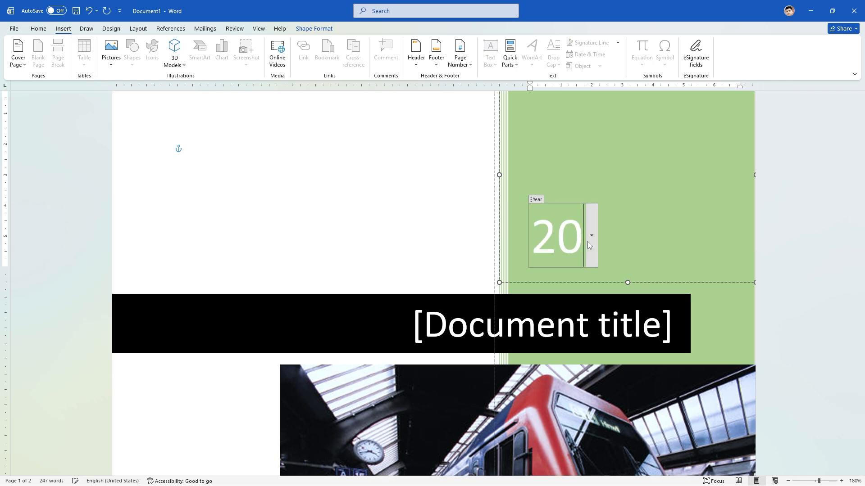
type("26")
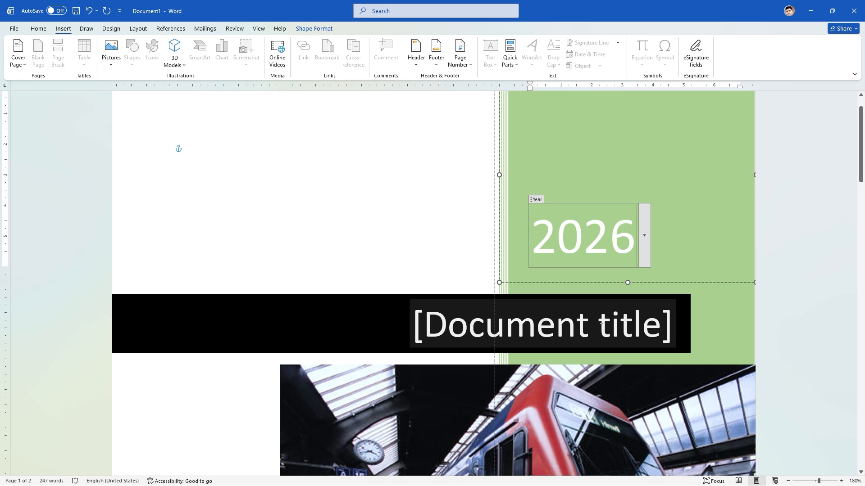
left_click(602, 325)
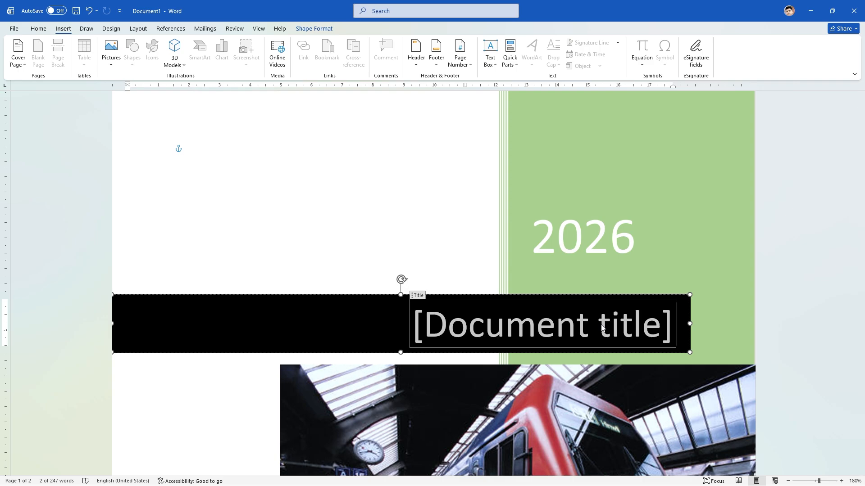
type("CCC")
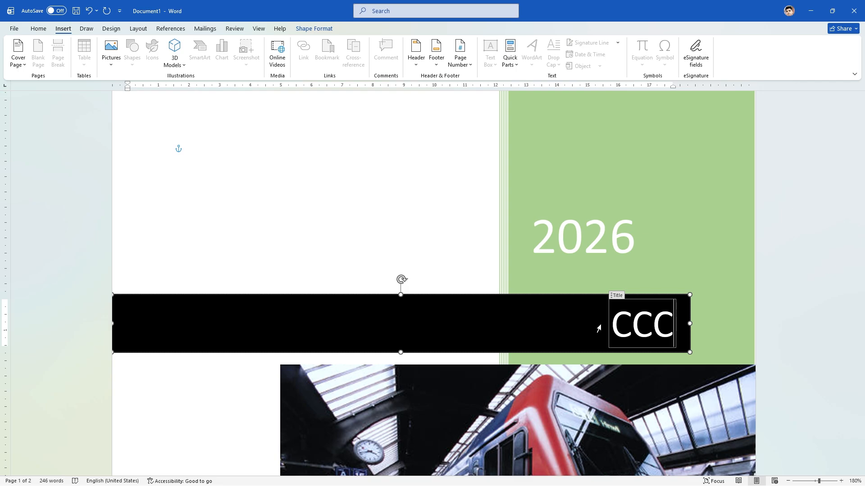
Replace the author entry at the bottom of the cover page with a different author name.
scroll(623, 355, "down", 10)
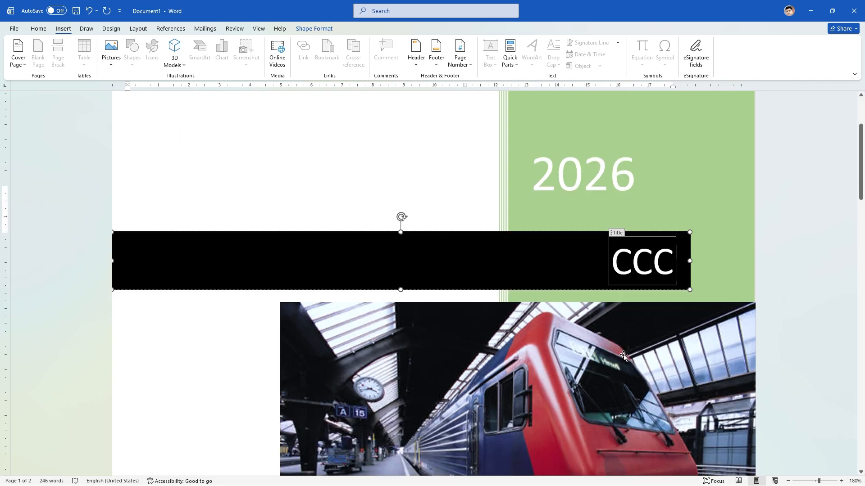
scroll(623, 355, "down", 3)
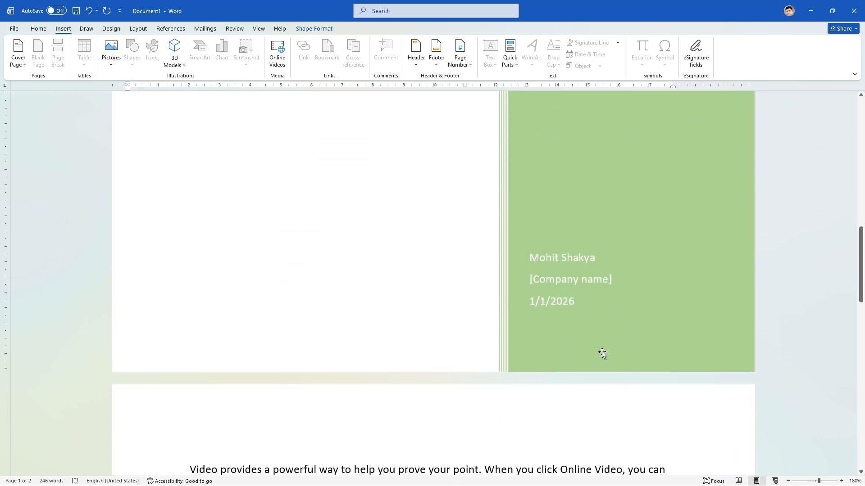
left_click(595, 262)
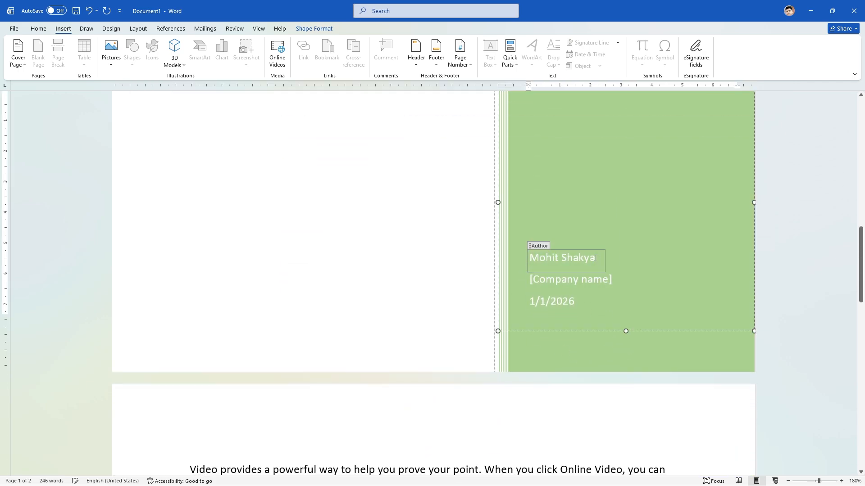
left_click_drag(595, 259, 527, 258)
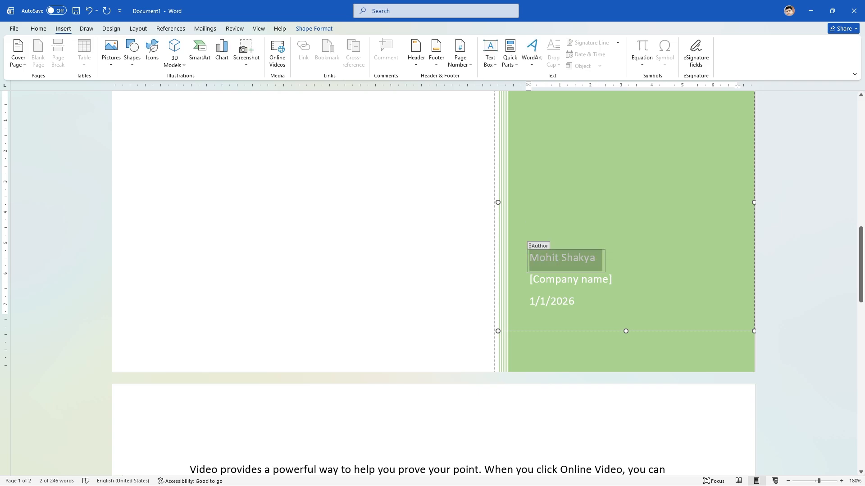
type("Ram Ji")
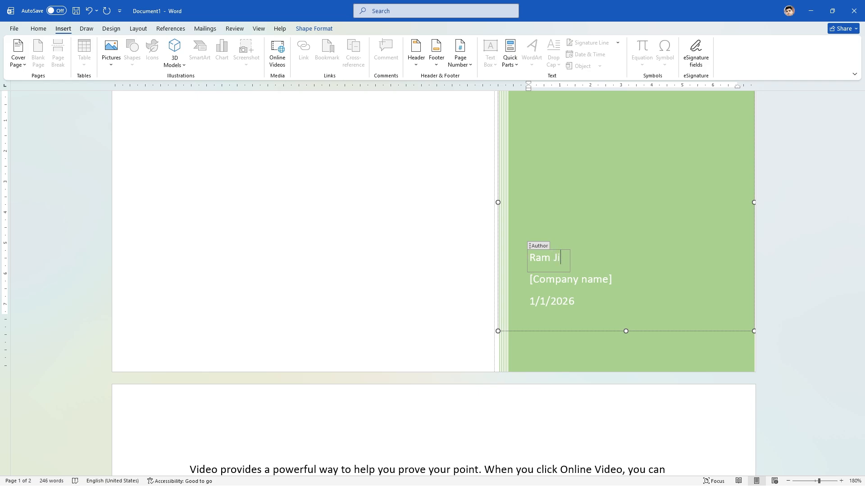
Enter Mainpuri as the company name on the cover page and select the date below it.
left_click(557, 291)
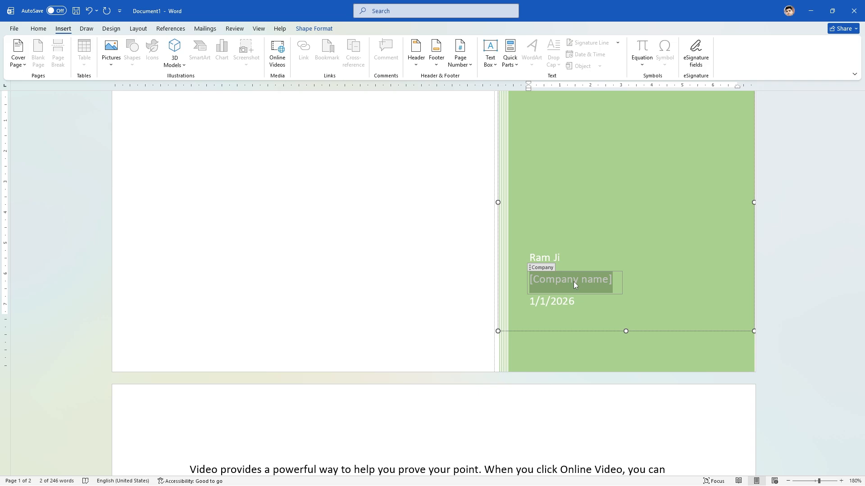
type("Main")
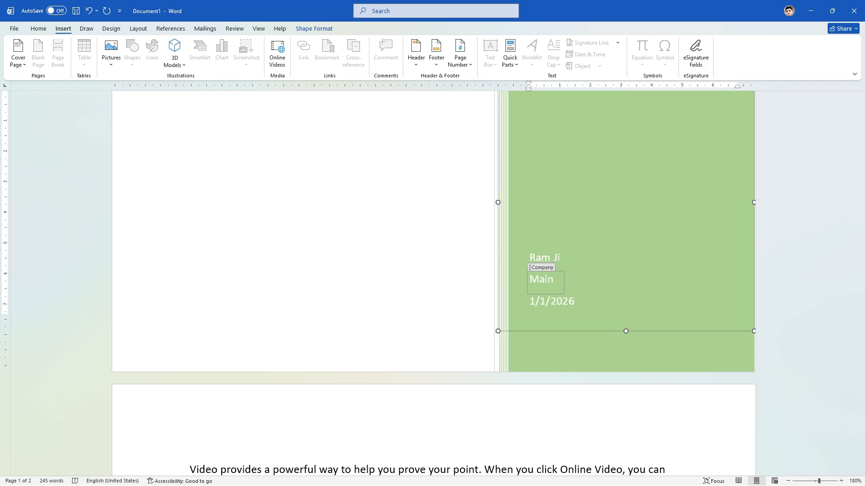
key("BackSpace")
key("BackSpace")
key("BackSpace")
key("BackSpace")
type("Mainpuri")
left_click(580, 302)
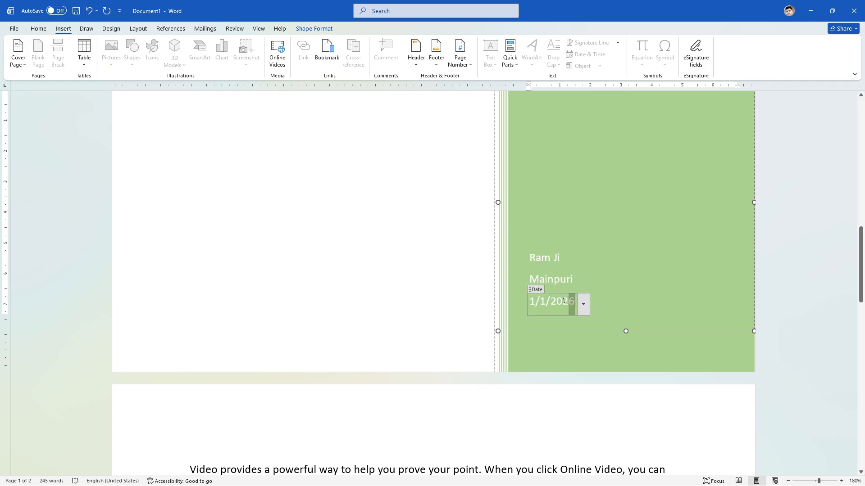
left_click_drag(580, 302, 530, 302)
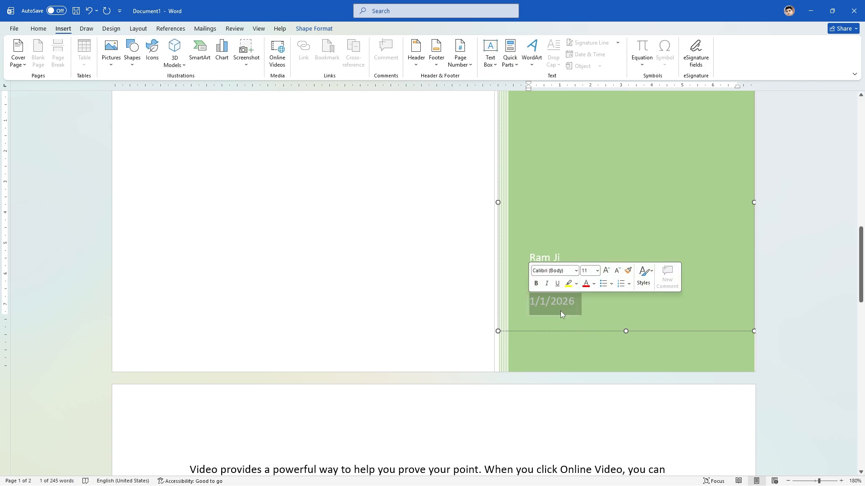
Review the filled-in cover page and place the cursor in the body text on the page after it.
scroll(557, 338, "up", 5)
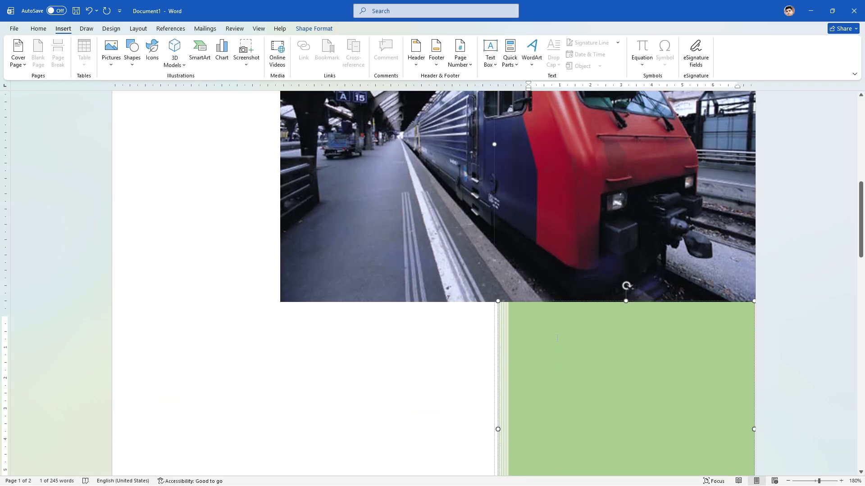
scroll(557, 338, "down", 9)
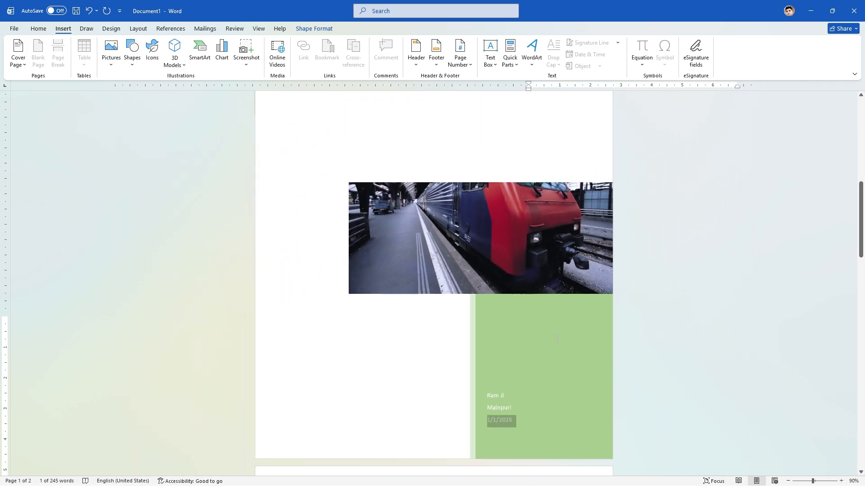
scroll(559, 341, "up", 9)
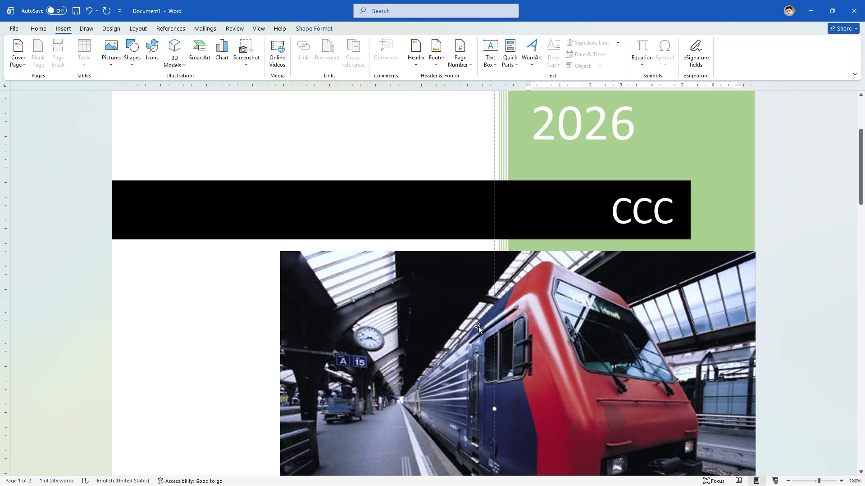
scroll(480, 326, "down", 8)
scroll(479, 327, "down", 12)
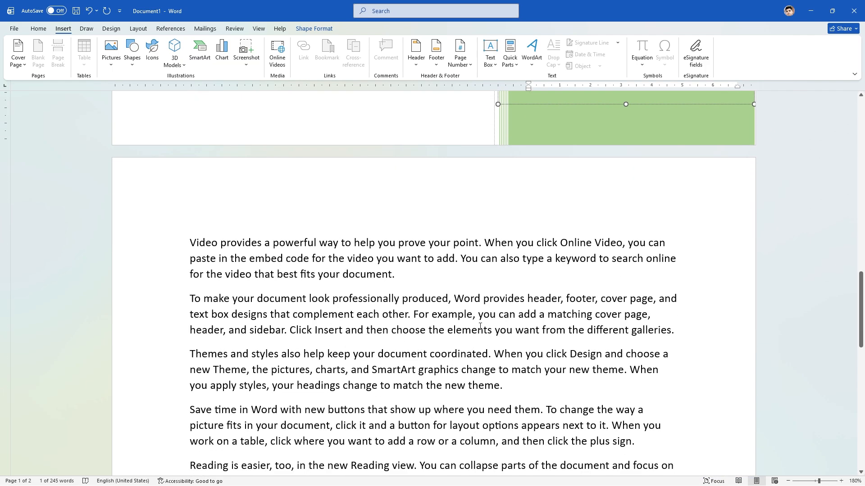
left_click(386, 319)
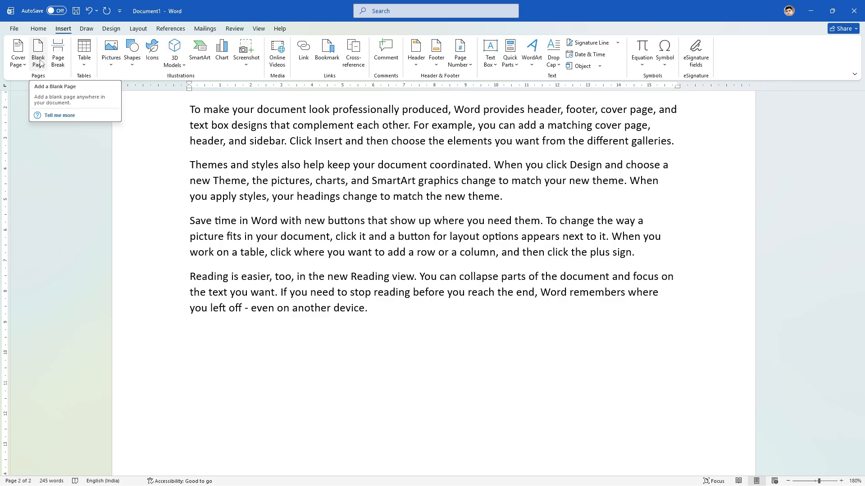
Examine the start and end of the body text as possible places for a blank page.
scroll(377, 319, "up", 3)
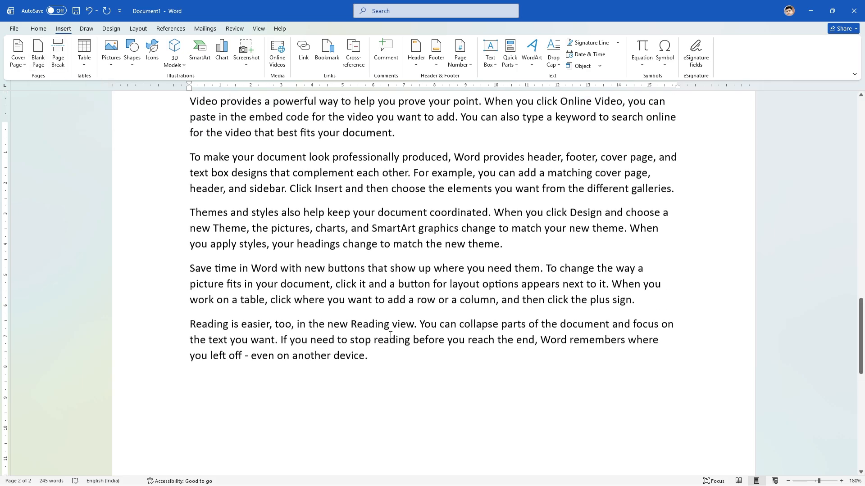
scroll(391, 334, "down", 2)
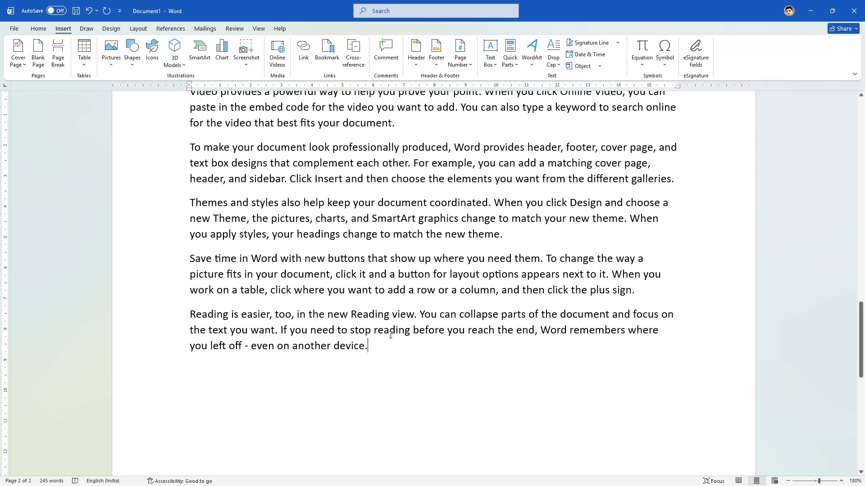
scroll(390, 335, "up", 3)
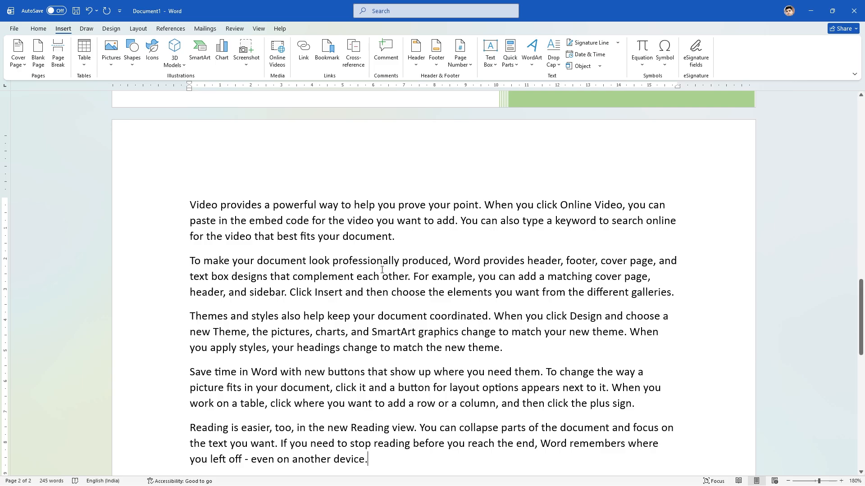
left_click_drag(190, 207, 374, 460)
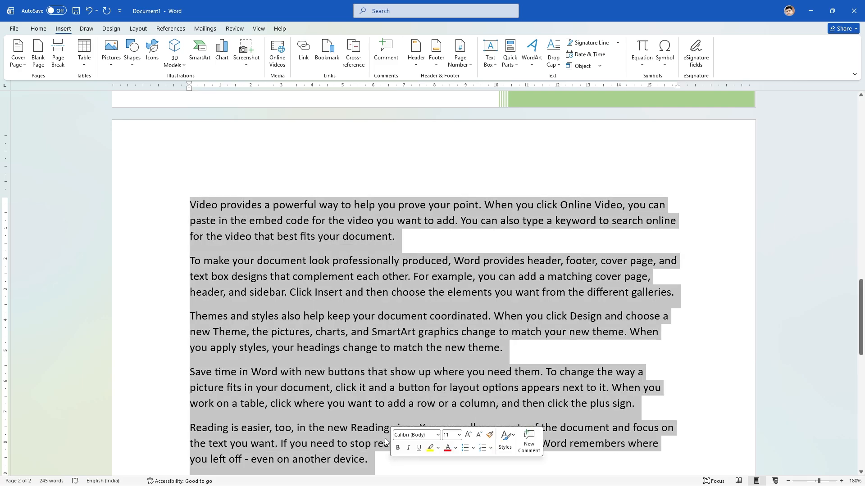
left_click(190, 205)
scroll(191, 204, "up", 2)
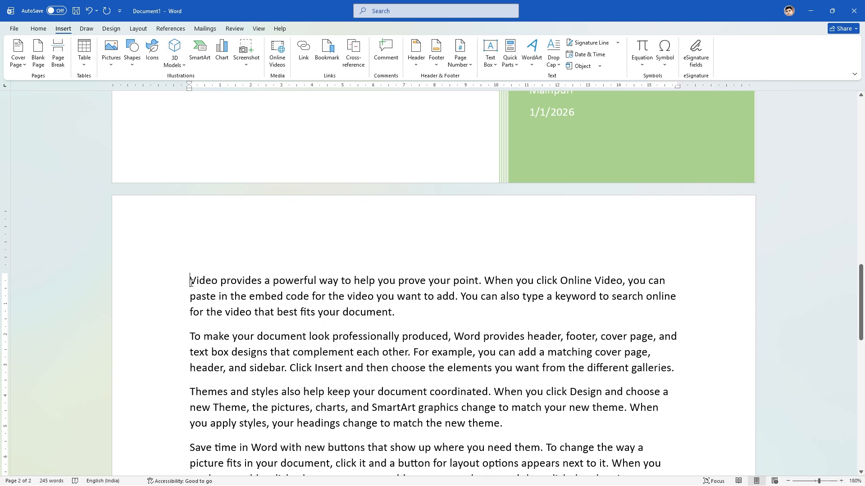
scroll(195, 278, "down", 3)
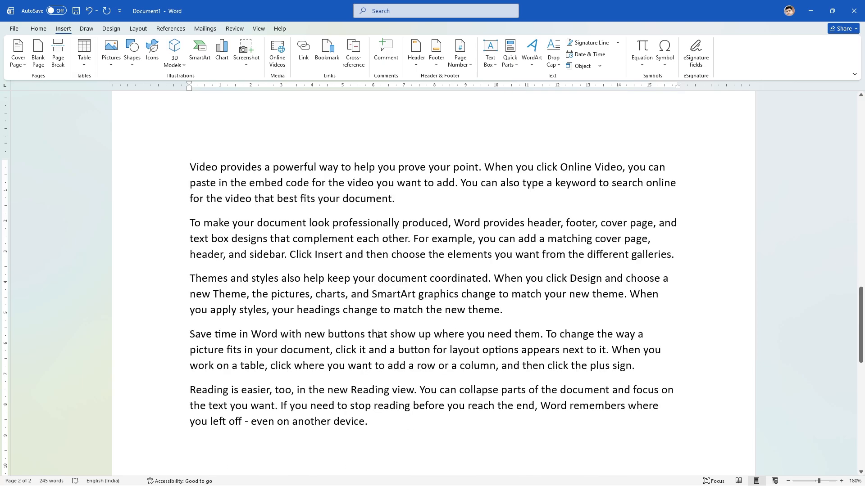
scroll(376, 424, "down", 2)
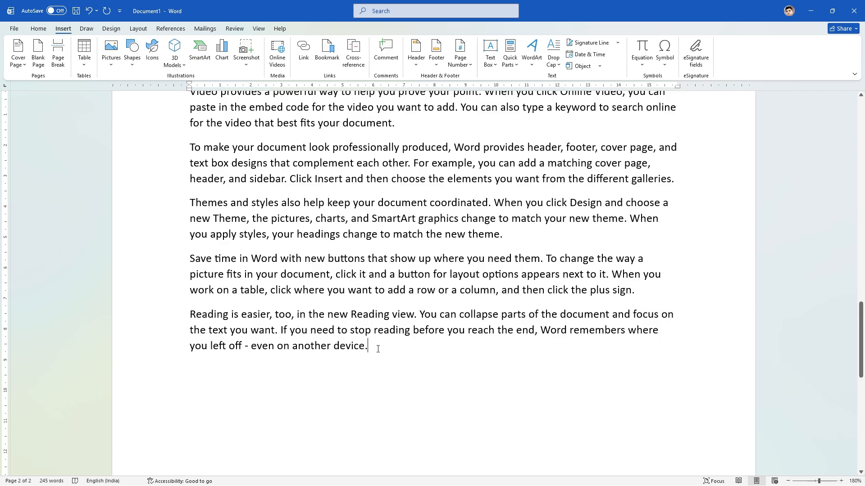
scroll(378, 349, "up", 1)
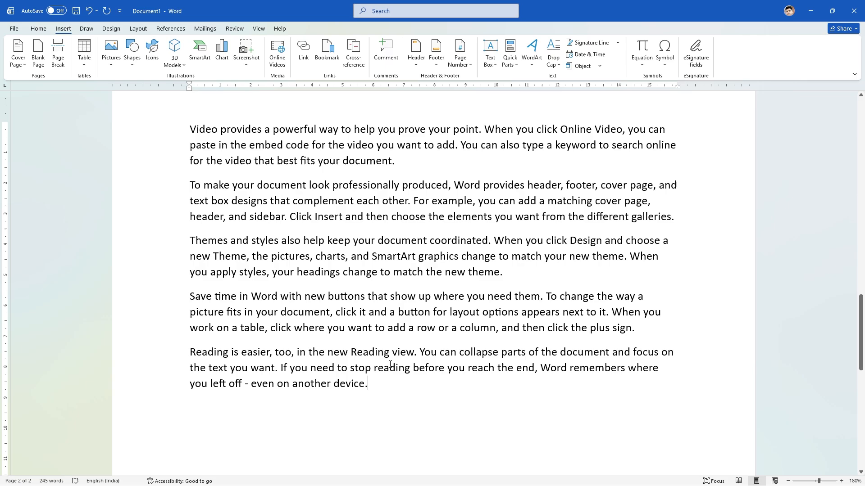
scroll(444, 296, "up", 2)
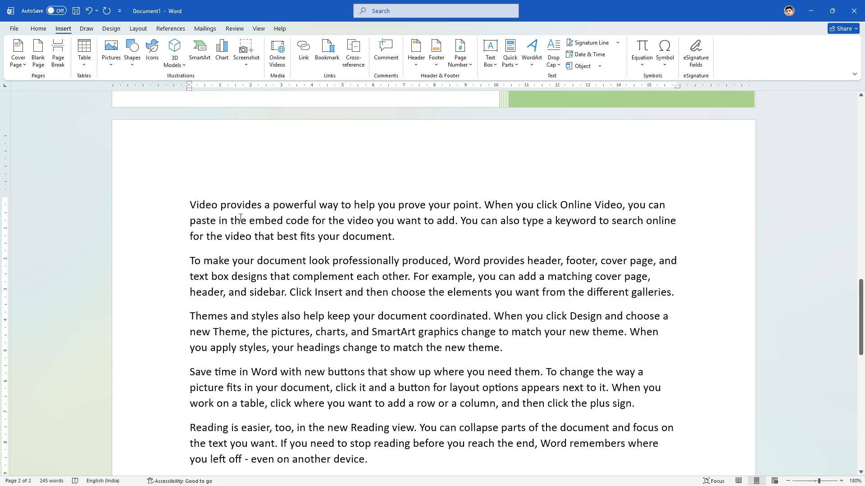
Highlight the first two body paragraphs, and separately the last three, to show a possible split point, and clear the selection.
left_click_drag(178, 203, 626, 296)
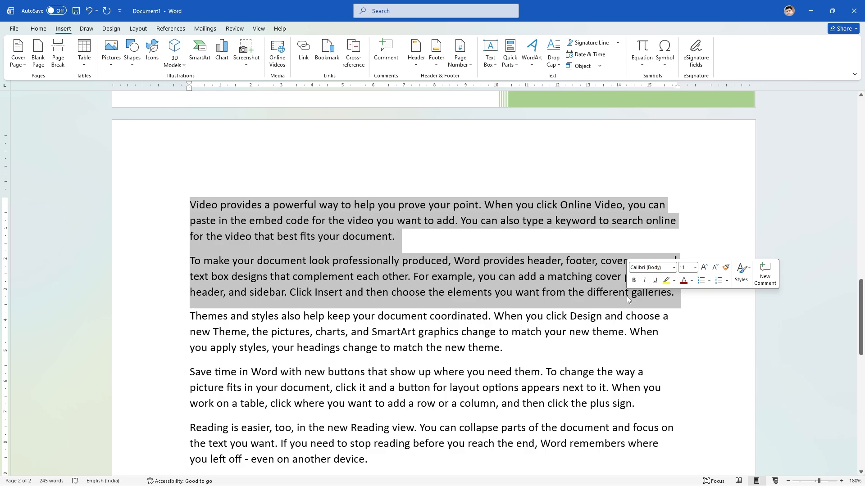
scroll(432, 270, "down", 3)
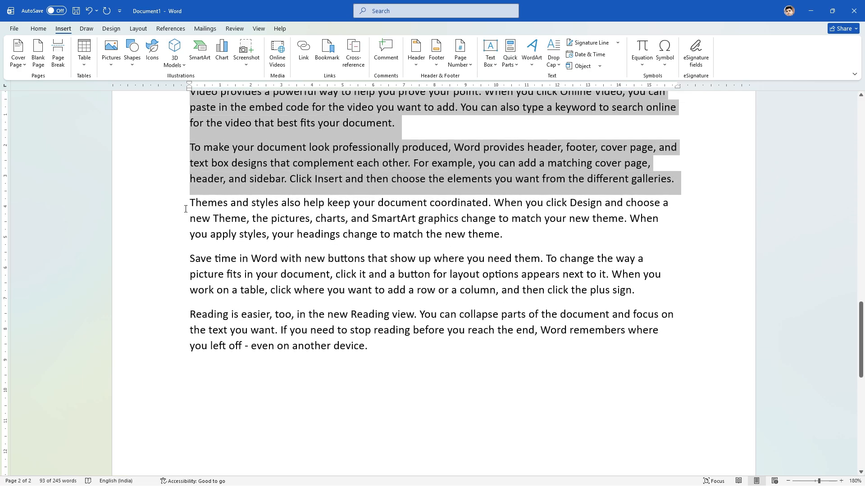
left_click_drag(185, 209, 394, 353)
scroll(432, 326, "up", 3)
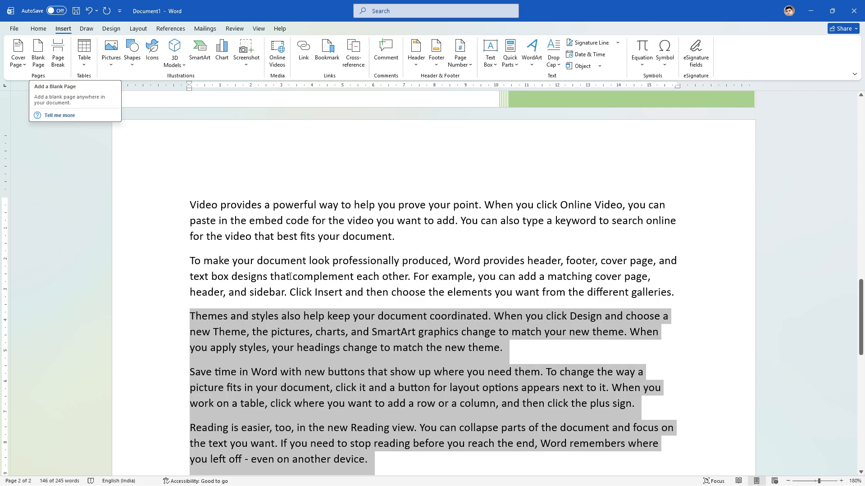
scroll(318, 322, "up", 3)
left_click(310, 313)
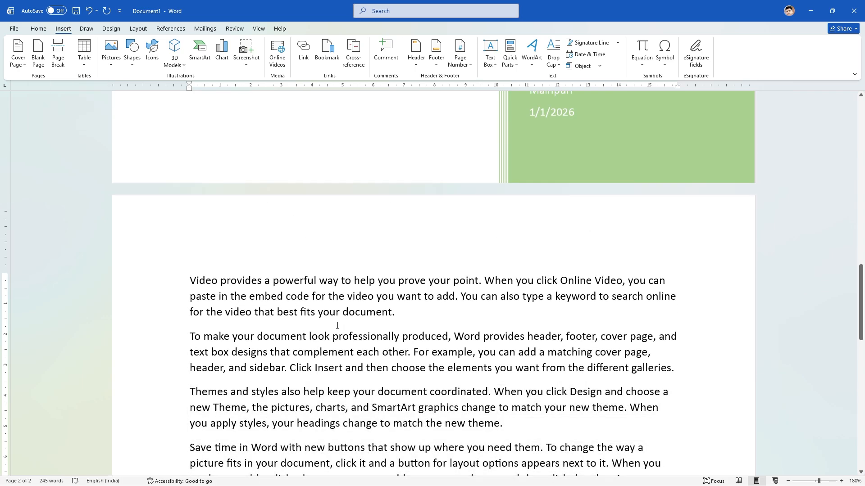
Insert a blank page before the first body paragraph, which starts with "Video provides", and check the added page.
scroll(234, 310, "down", 3)
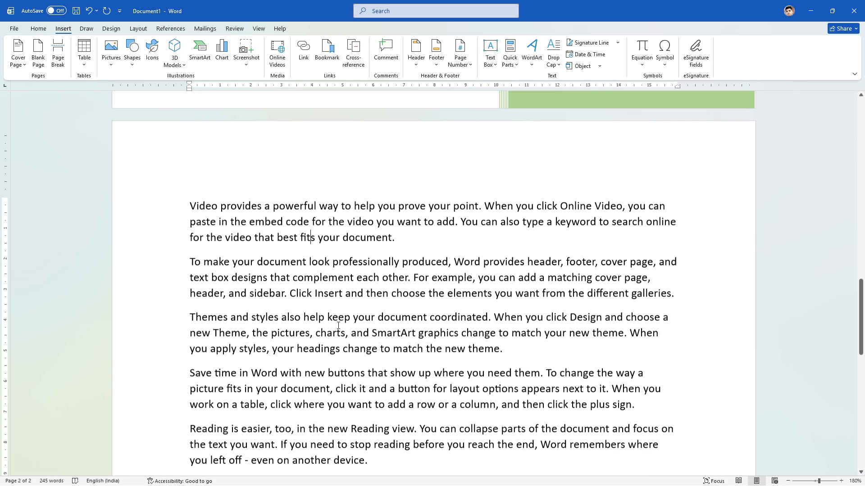
left_click(189, 205)
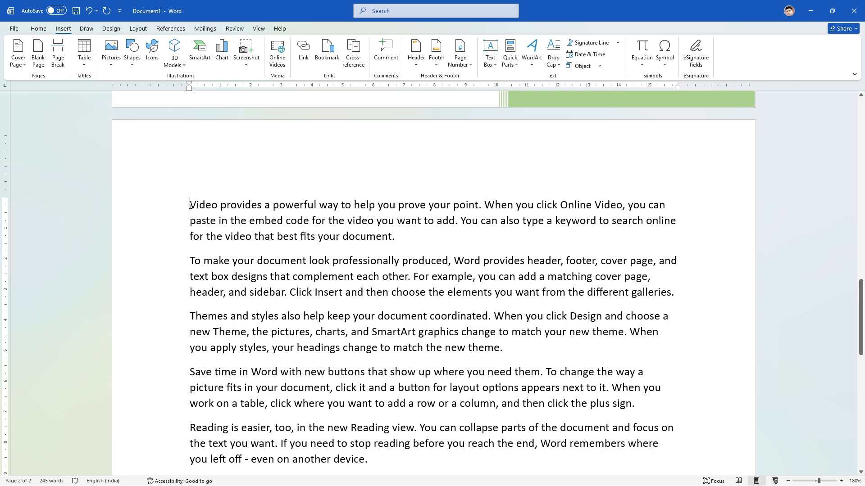
left_click(38, 50)
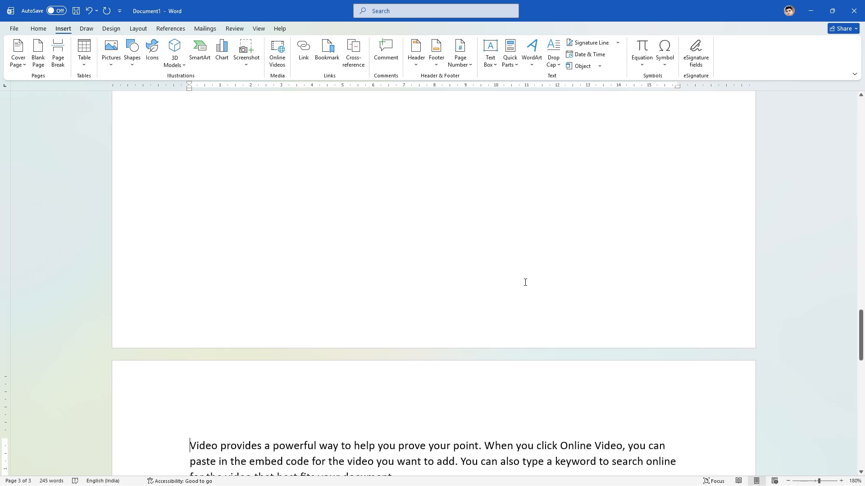
scroll(203, 439, "down", 3)
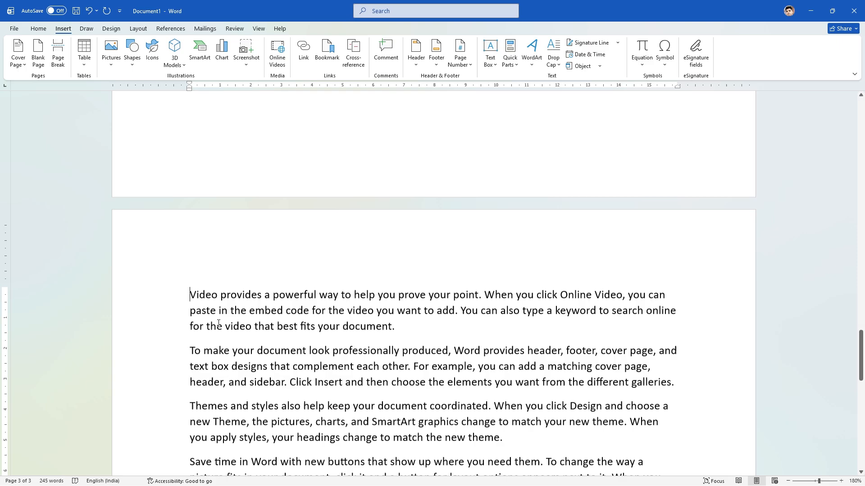
scroll(361, 400, "up", 18)
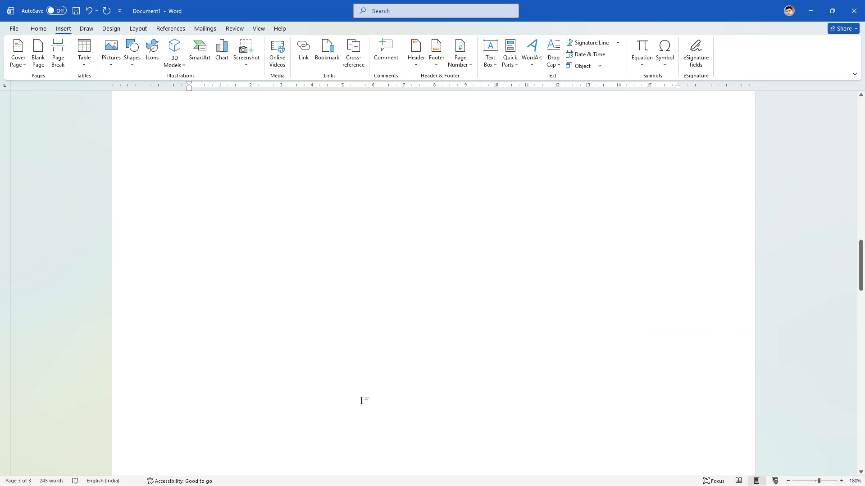
scroll(417, 403, "down", 5)
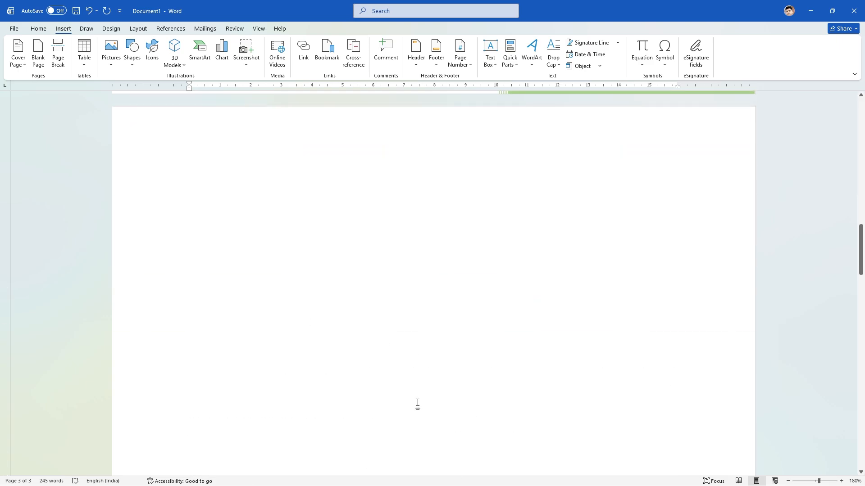
scroll(396, 315, "down", 18)
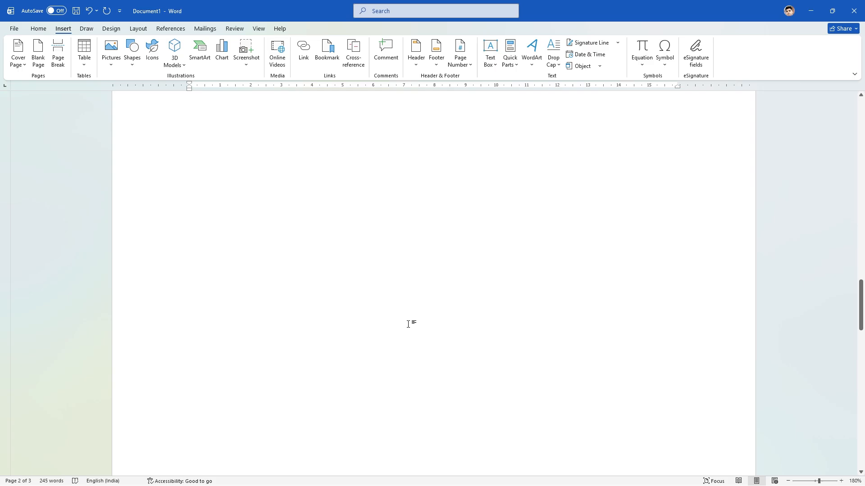
Insert a blank page after the end of the last body paragraph.
scroll(409, 324, "up", 2)
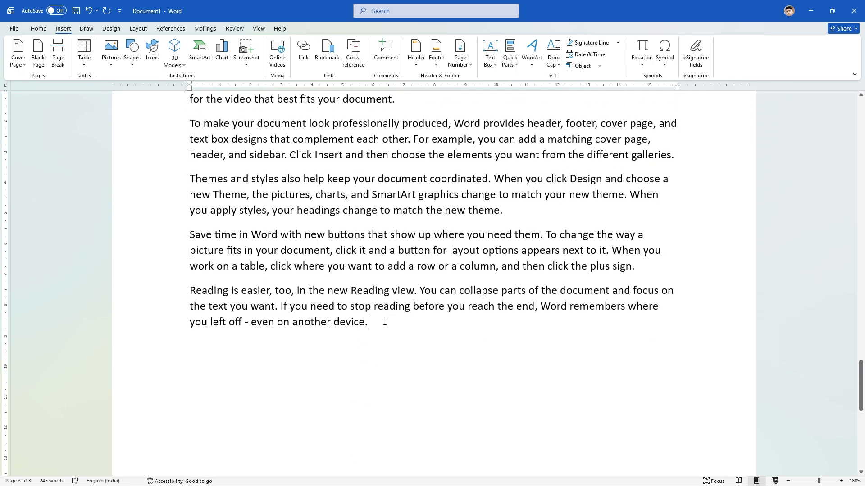
left_click(483, 361)
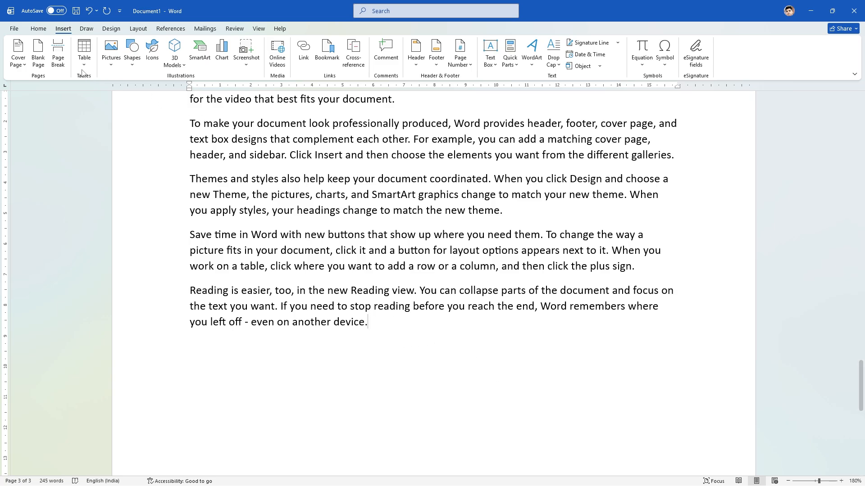
left_click(41, 53)
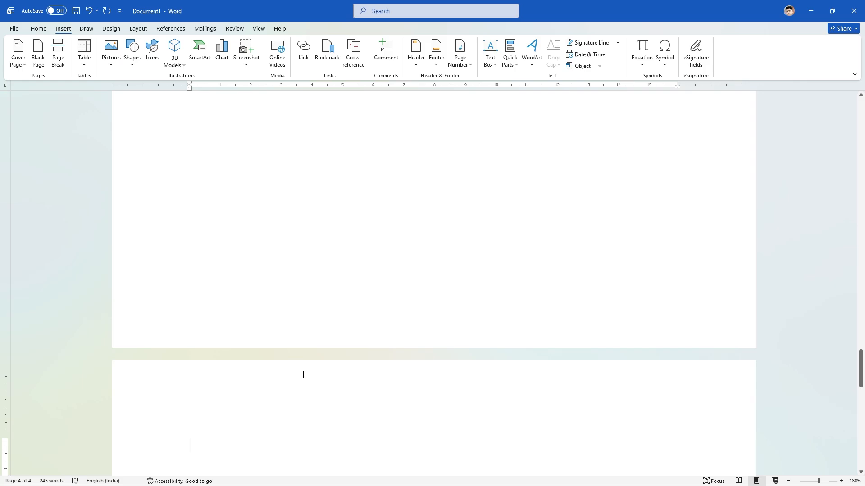
Review the blank page added after the body text and the pages before it.
scroll(396, 384, "up", 3)
scroll(395, 386, "up", 3)
scroll(401, 386, "down", 10)
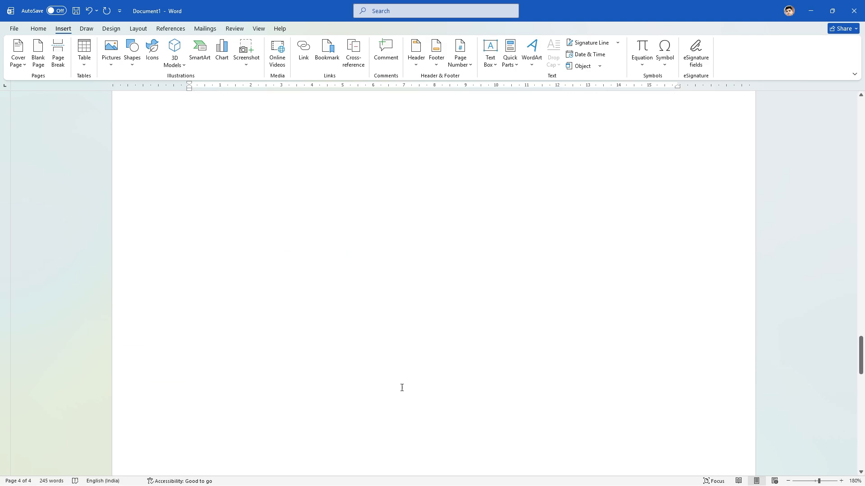
scroll(405, 388, "up", 5)
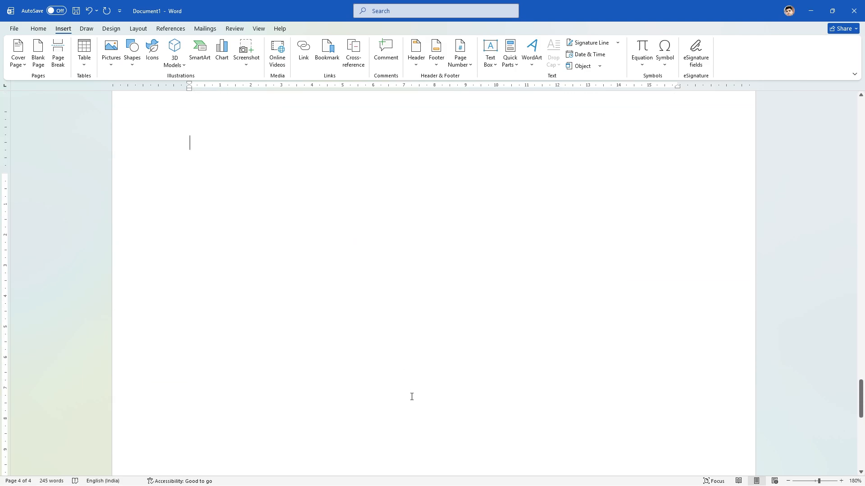
scroll(369, 293, "up", 10)
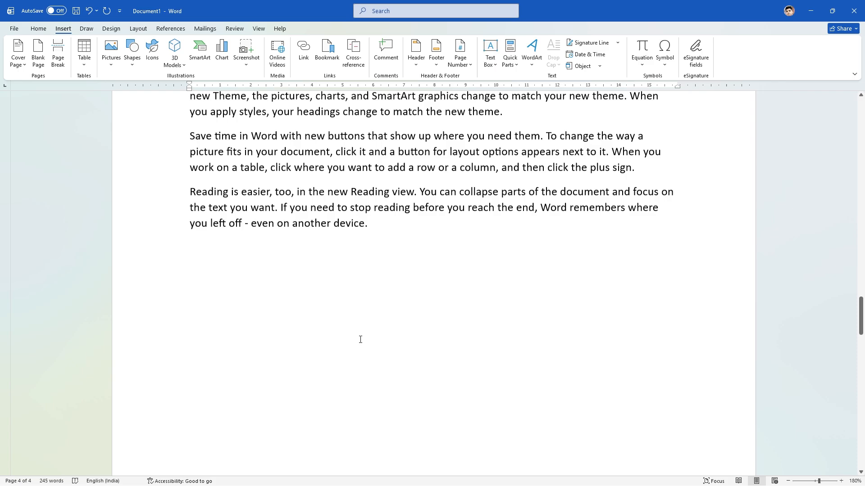
scroll(380, 365, "down", 12)
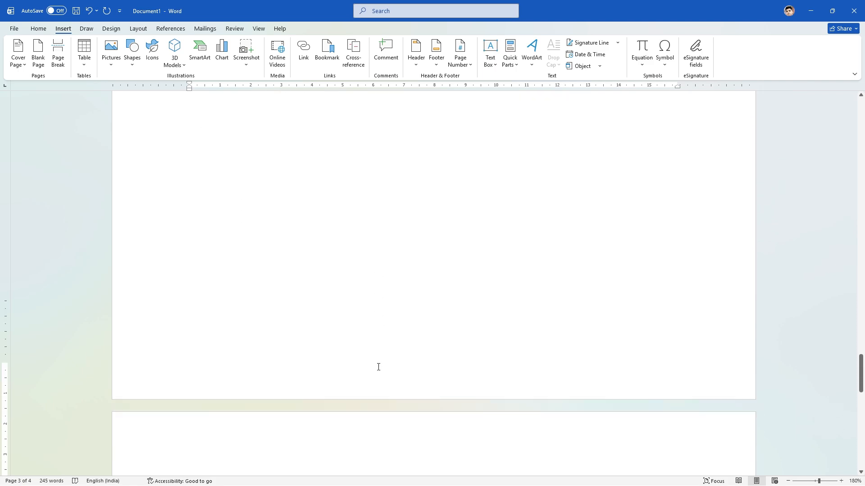
scroll(333, 322, "up", 3)
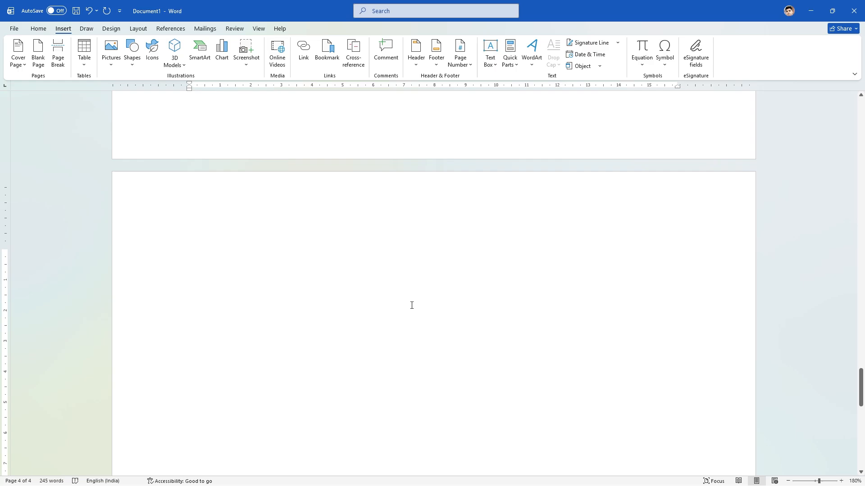
scroll(411, 306, "up", 10)
scroll(411, 305, "up", 6)
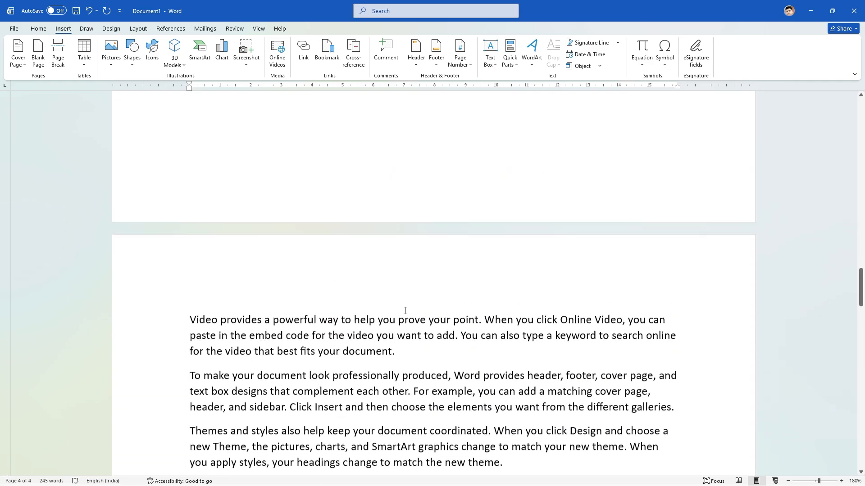
scroll(413, 324, "down", 5)
scroll(414, 343, "down", 1)
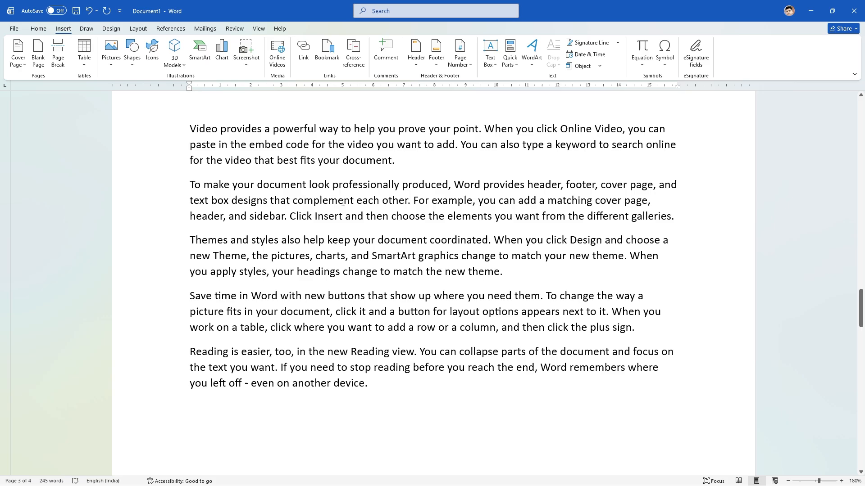
Highlight the first body paragraph and separately the four after it, and place the cursor at the end of the first paragraph.
left_click_drag(180, 131, 330, 391)
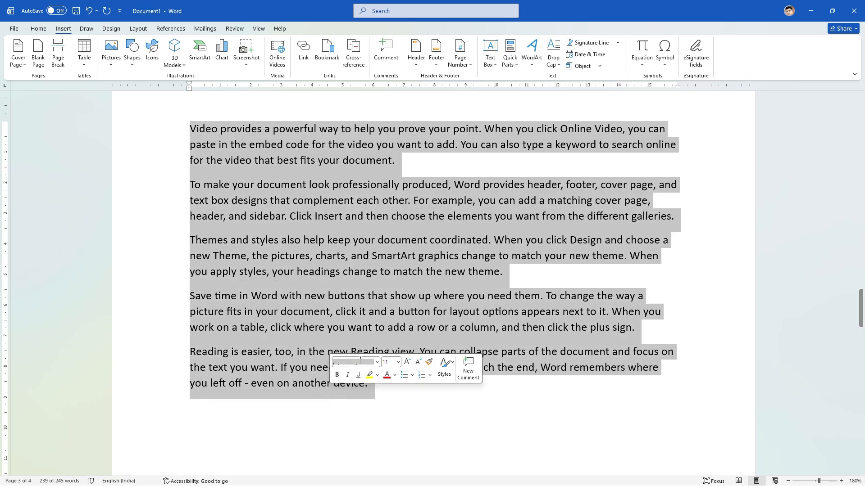
left_click(506, 273)
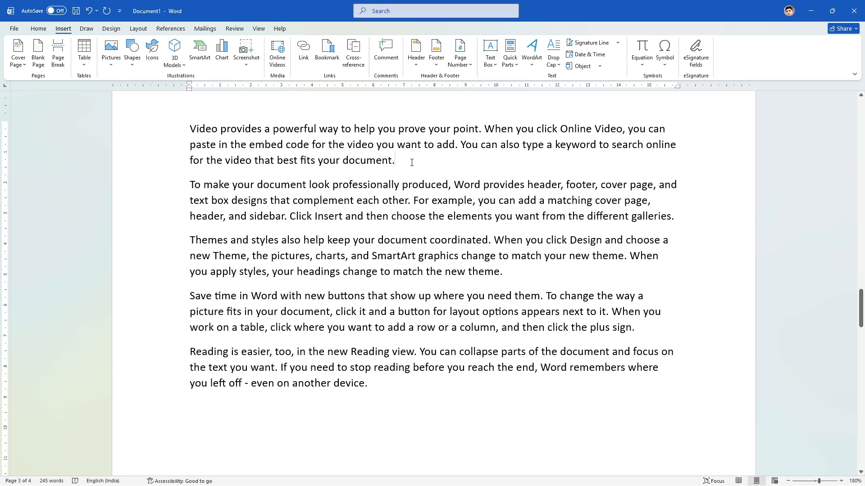
left_click_drag(412, 162, 189, 129)
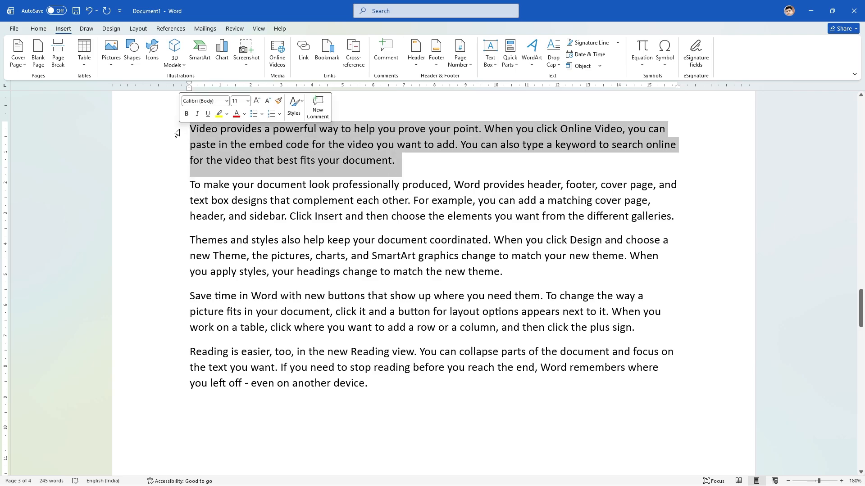
left_click_drag(194, 183, 374, 388)
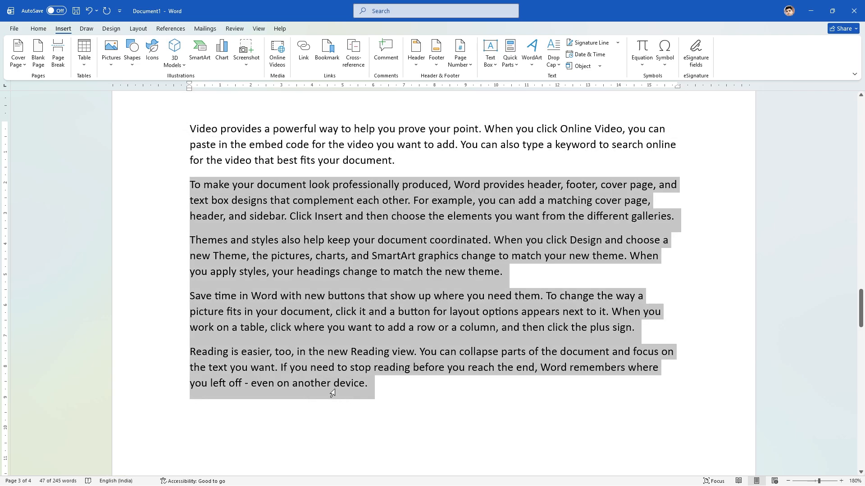
left_click(407, 166)
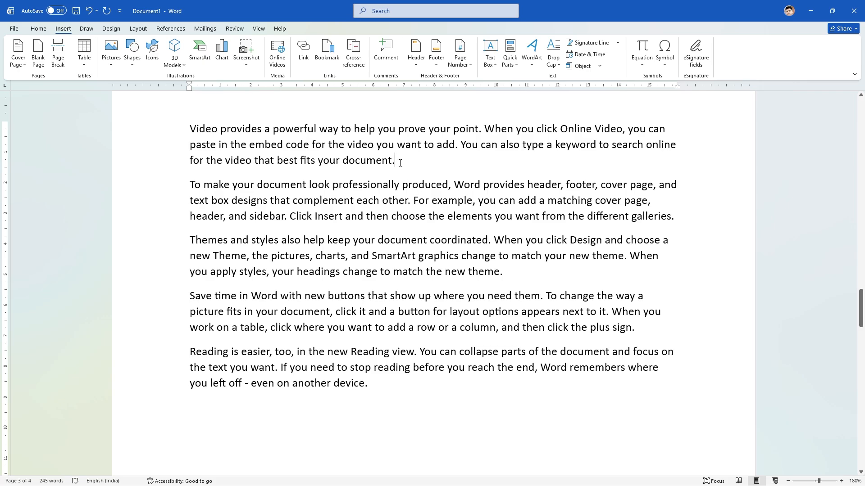
Insert a blank page after the first body paragraph, which starts with "Video provides", and check the pages around it.
left_click(38, 53)
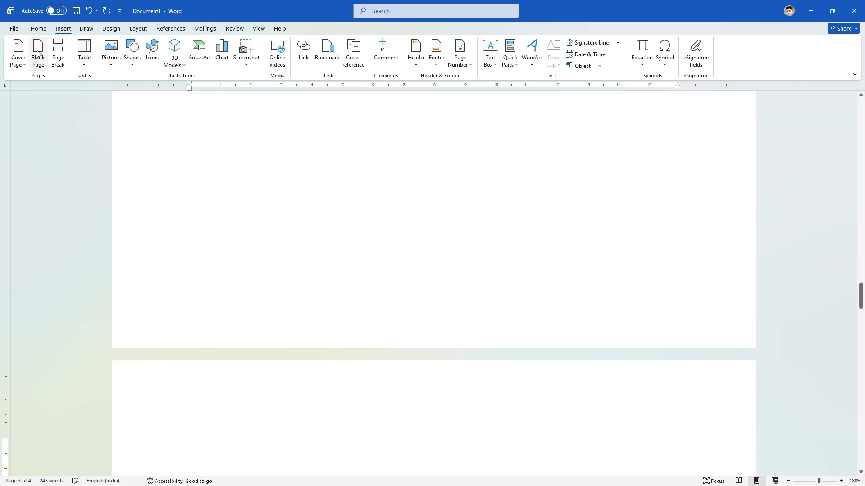
scroll(469, 397, "up", 10)
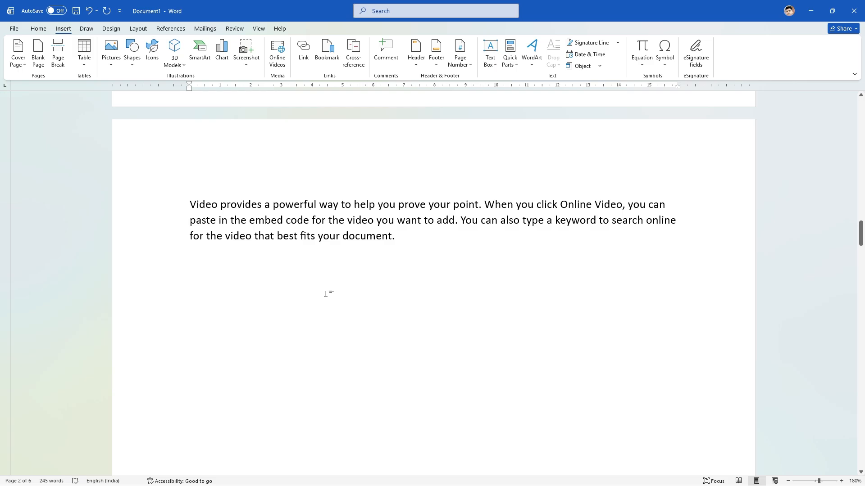
left_click_drag(196, 203, 409, 240)
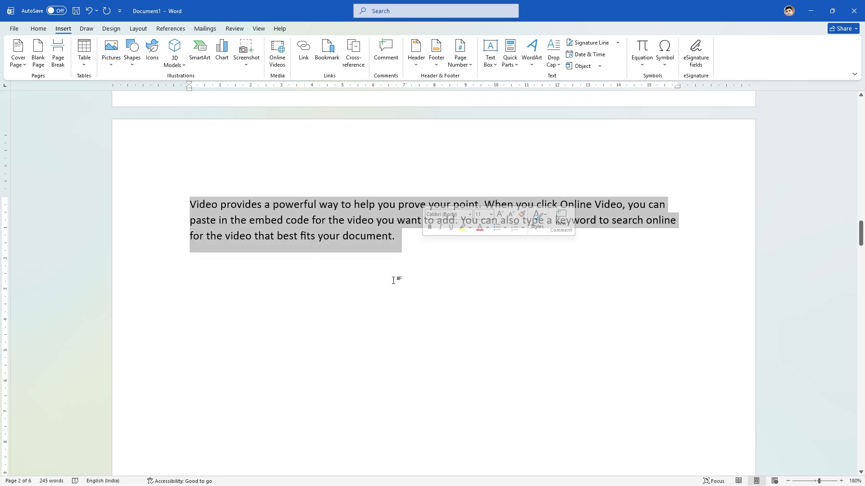
scroll(388, 309, "down", 3)
scroll(388, 309, "down", 6)
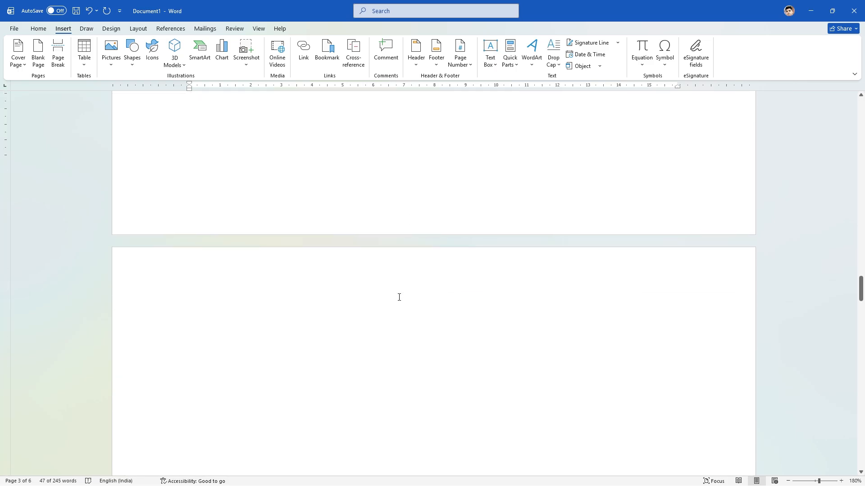
scroll(373, 297, "up", 5)
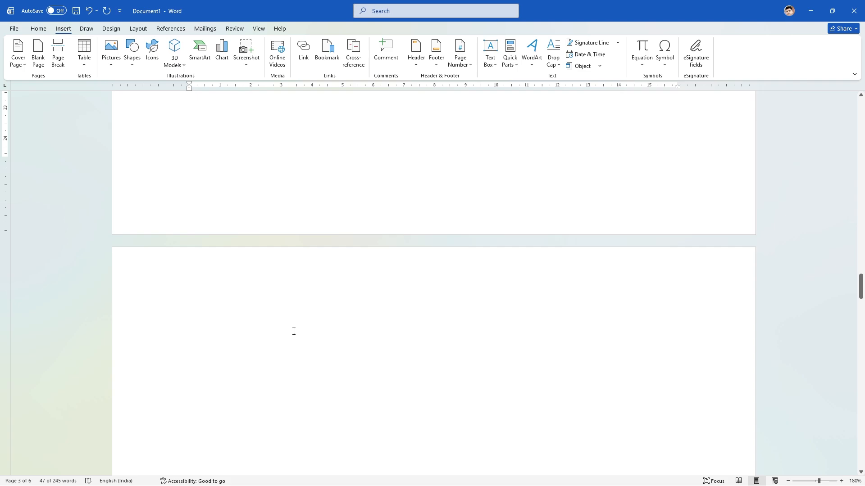
scroll(402, 368, "down", 5)
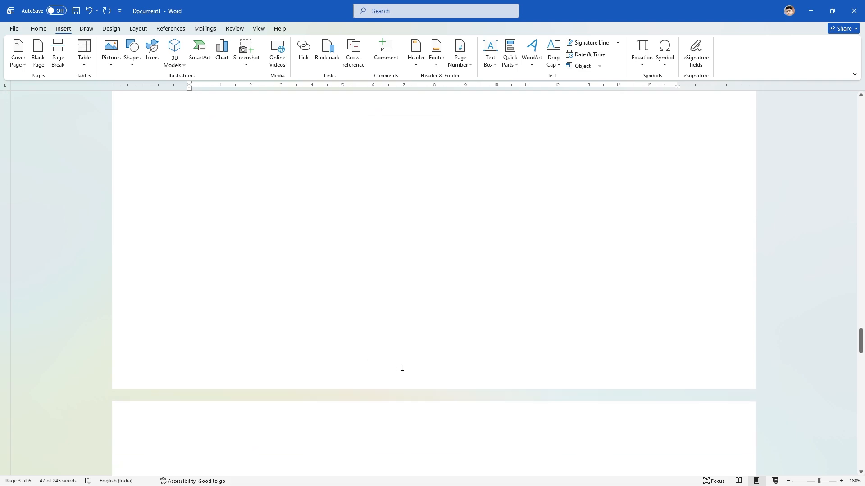
Highlight the text that follows the inserted blank page, review the neighbouring pages, and clear the selection.
left_click_drag(191, 292, 510, 417)
scroll(468, 441, "down", 3)
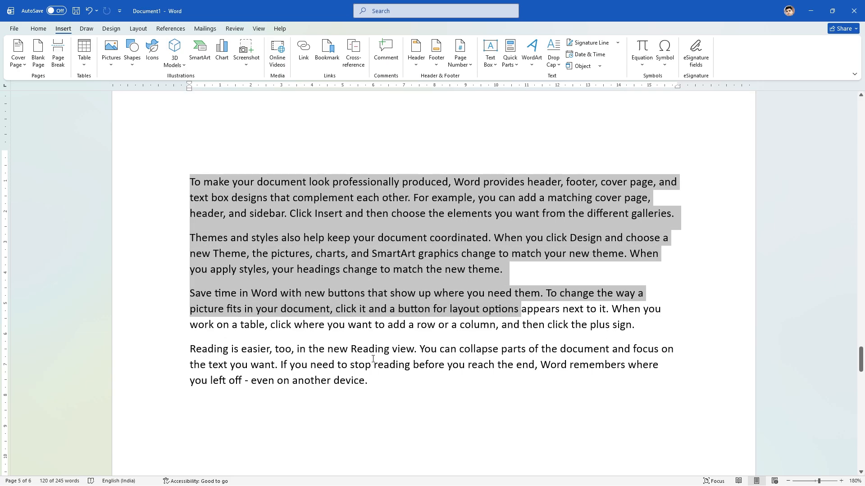
scroll(371, 363, "up", 1)
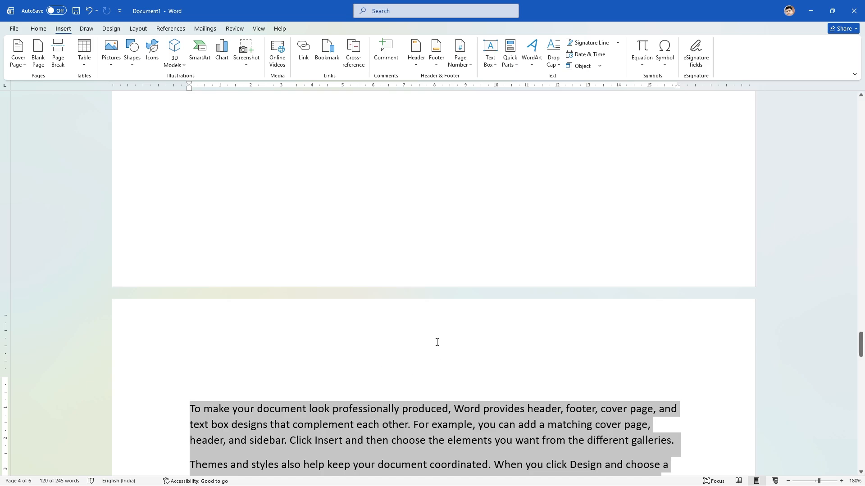
scroll(326, 315, "up", 5)
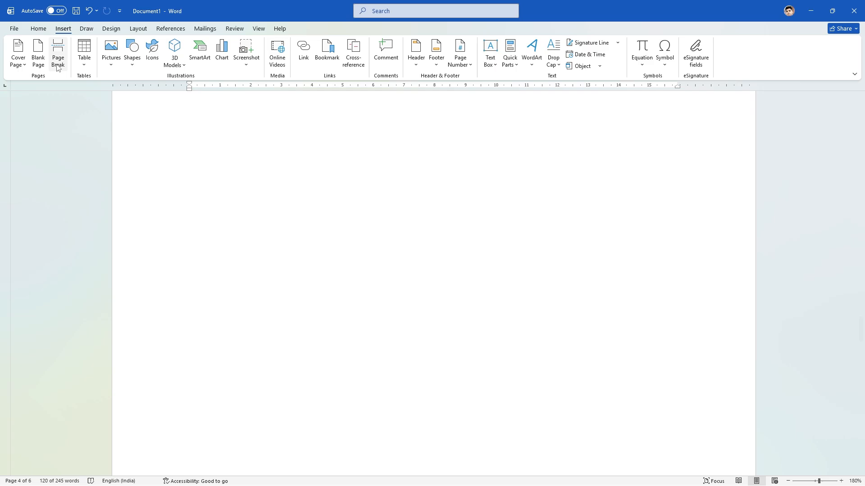
scroll(272, 226, "down", 6)
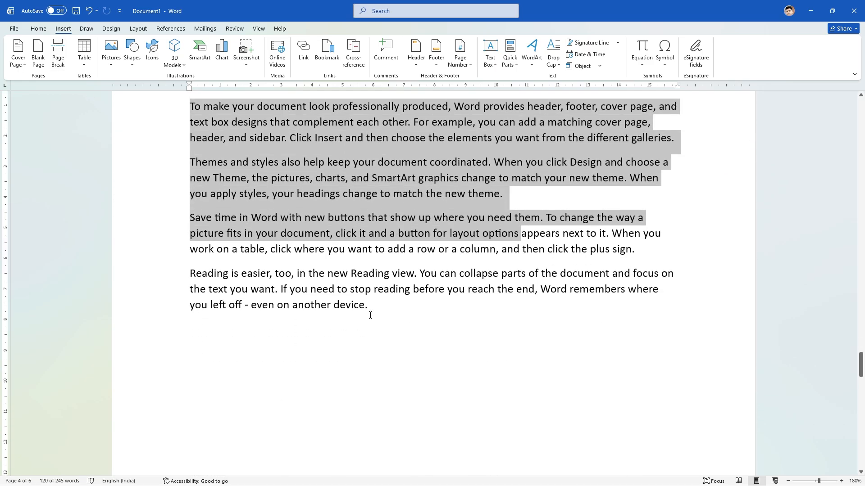
left_click(418, 283)
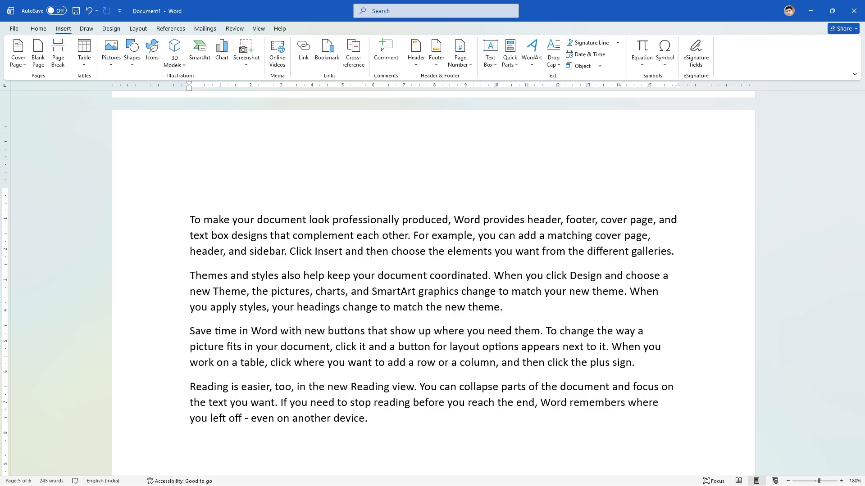
Highlight the four paragraphs after the blank page together, and separately the one starting with "To make your document".
left_click_drag(198, 223, 395, 432)
left_click(351, 333)
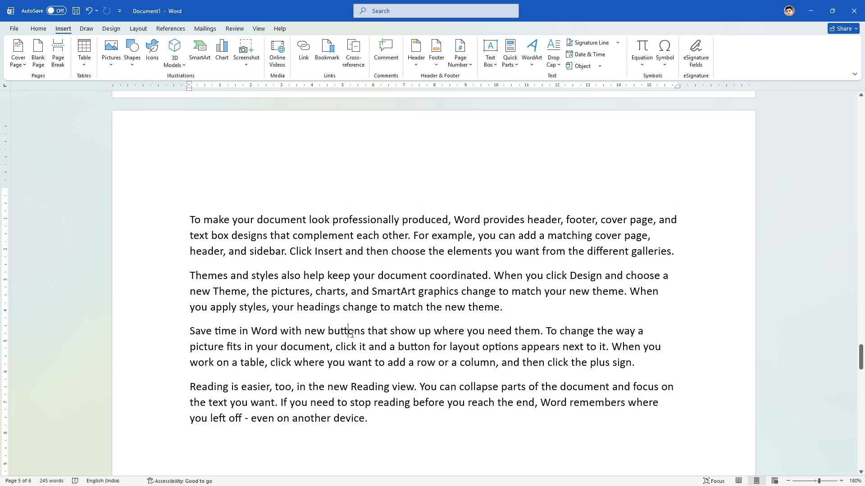
left_click_drag(188, 220, 685, 264)
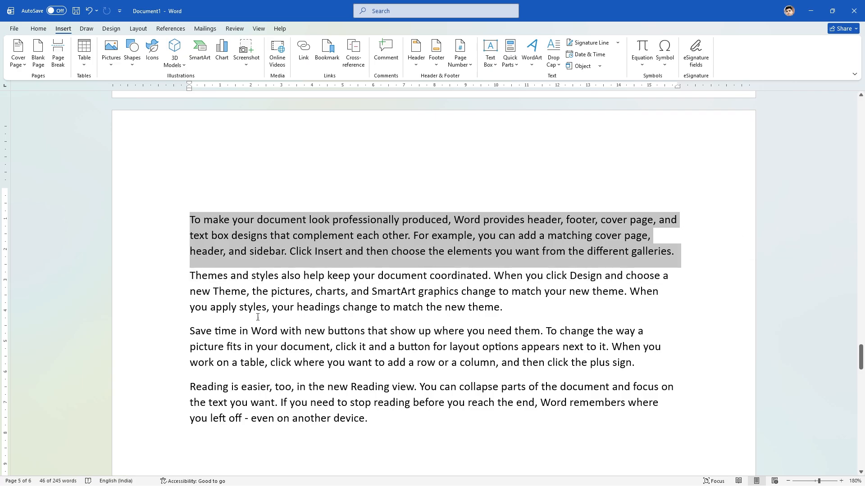
left_click(356, 353)
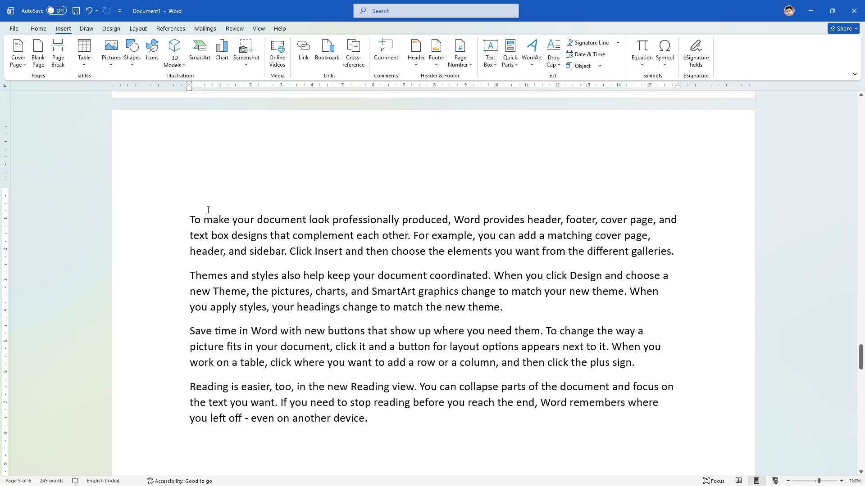
left_click_drag(190, 221, 671, 273)
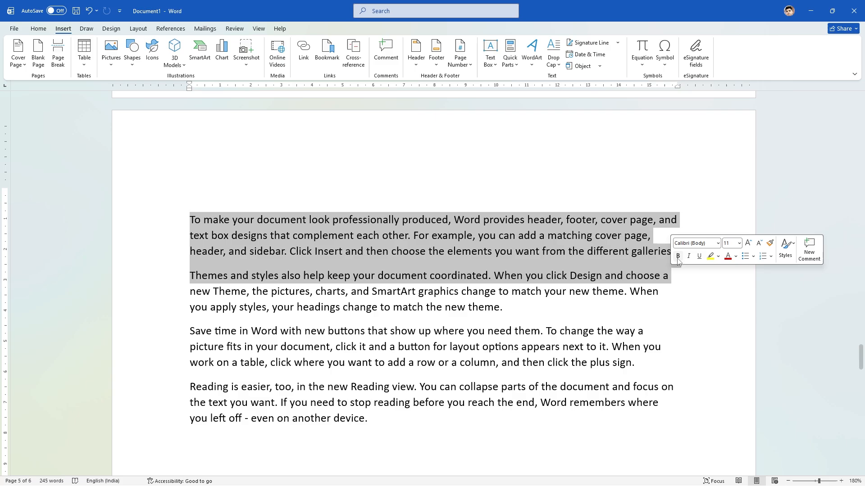
Insert a page break at the end of the paragraph starting with "To make your document" and check the split pages.
left_click(661, 264)
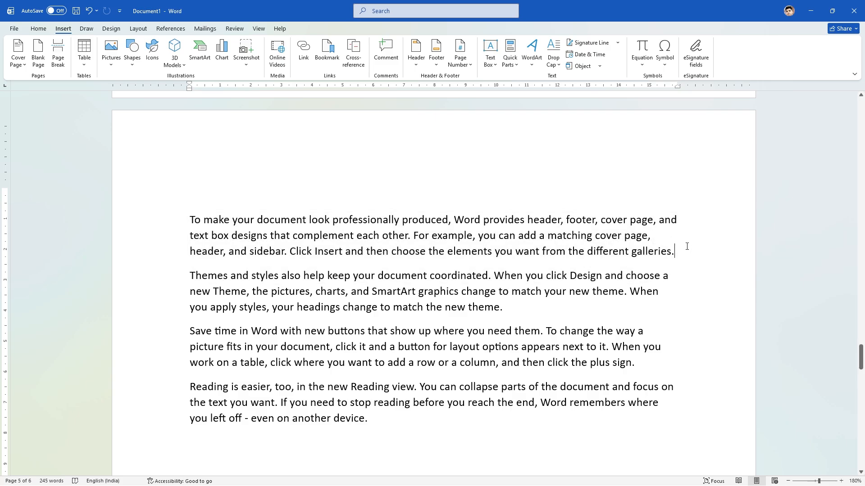
left_click(60, 55)
scroll(348, 267, "up", 18)
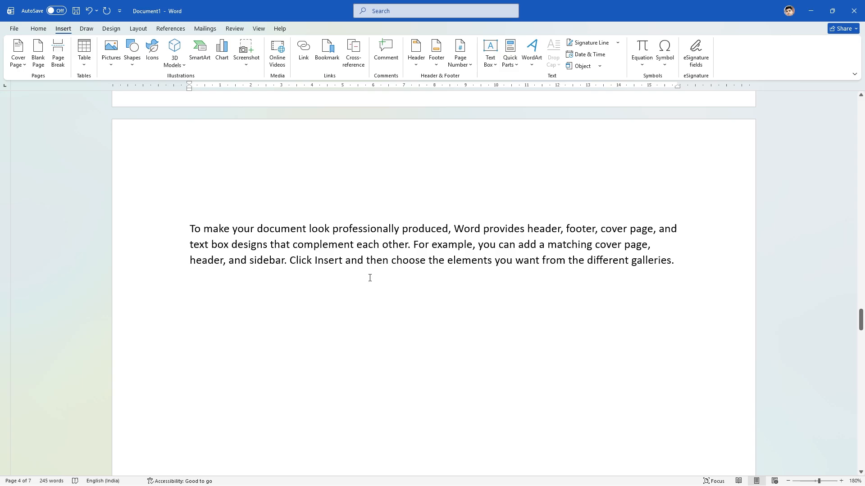
scroll(361, 273, "down", 20)
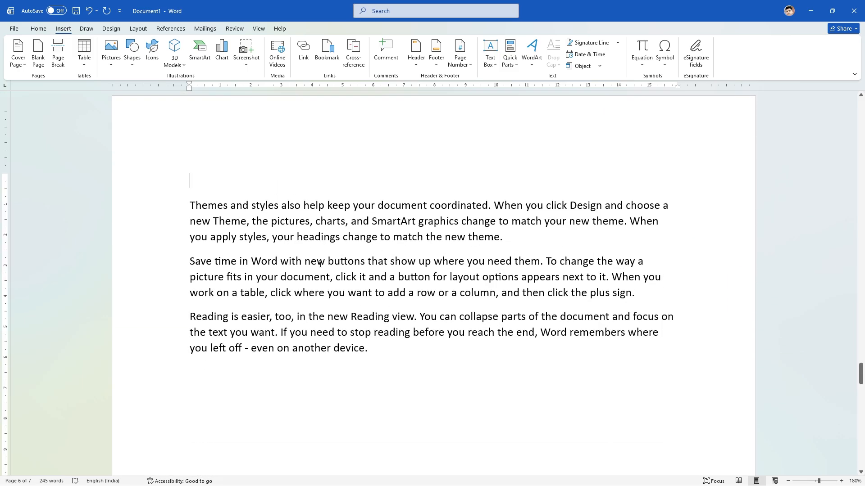
Insert a page break after the paragraph starting with "Themes and styles" and check the text on both sides of it.
left_click(530, 244)
left_click(58, 54)
scroll(391, 363, "up", 10)
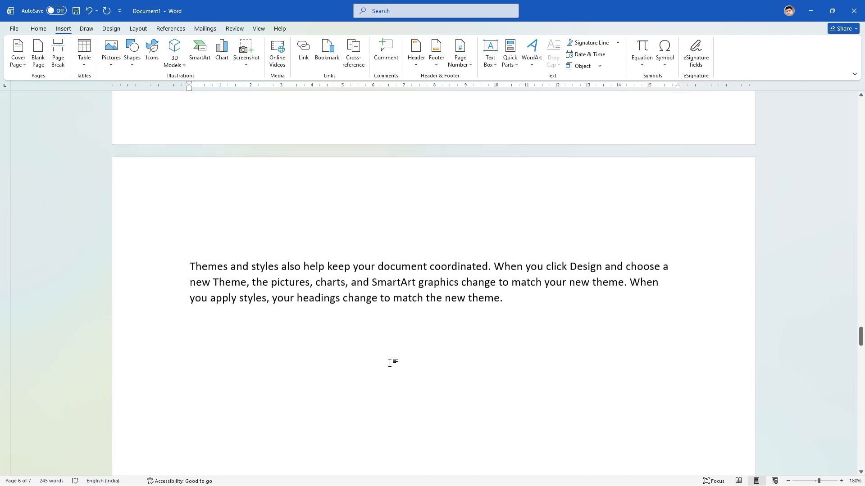
scroll(388, 330, "down", 3)
scroll(450, 394, "down", 10)
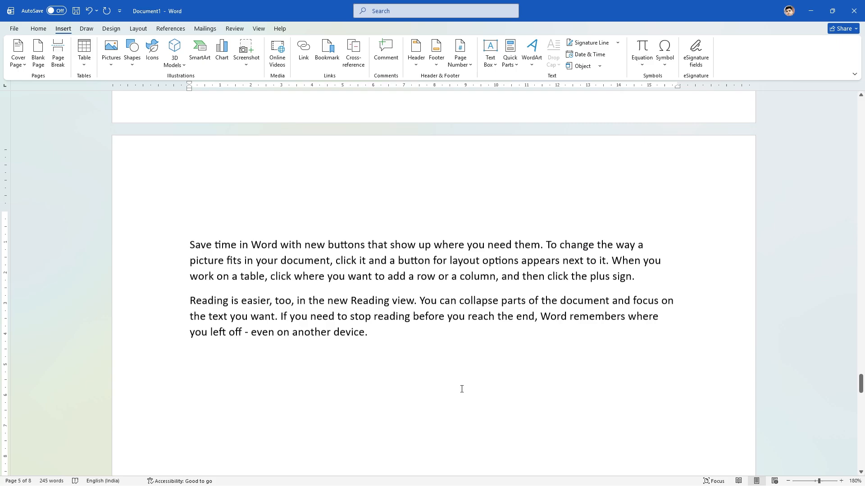